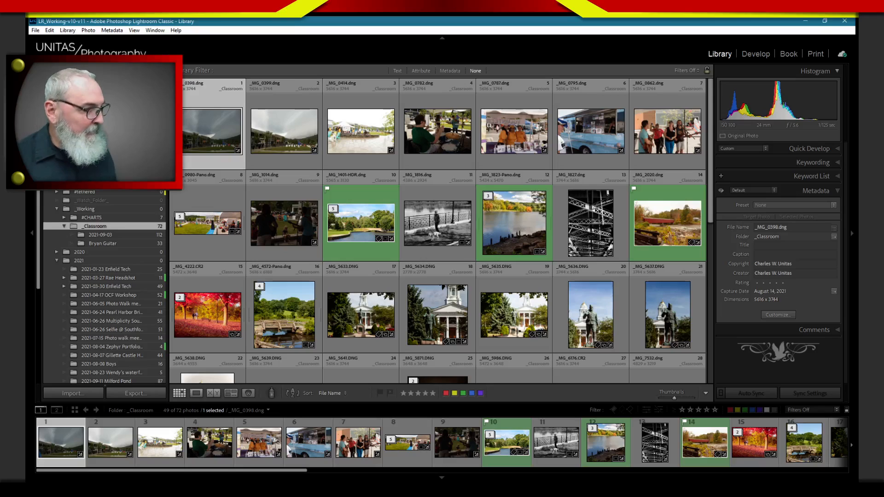
Select the _MG_1401-HDR.dng photo and filter the _Classroom folder to green and yellow colour labels.
{"action": "left_click", "coordinate": [381, 251]}
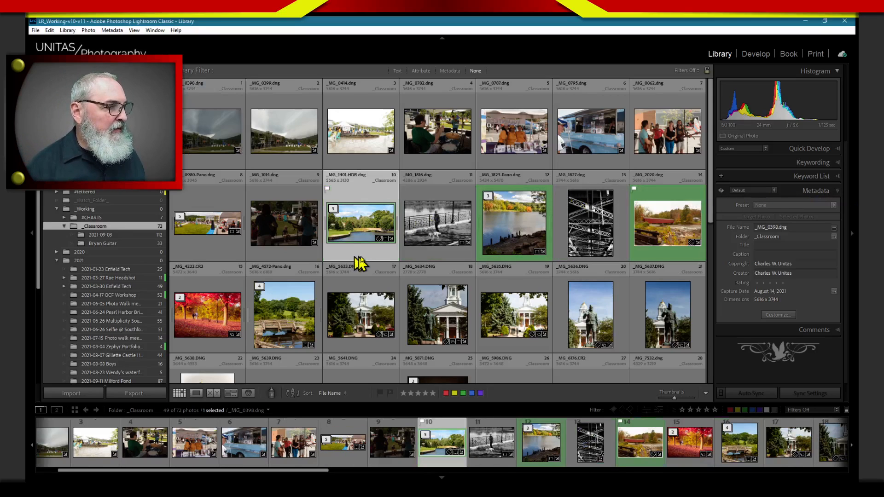
{"action": "left_click", "coordinate": [742, 410]}
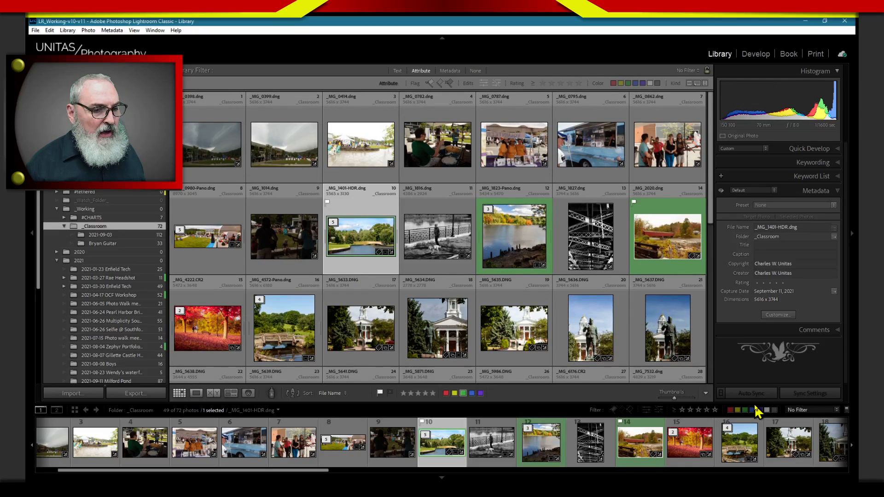
{"action": "left_click", "coordinate": [745, 409]}
{"action": "left_click", "coordinate": [737, 410]}
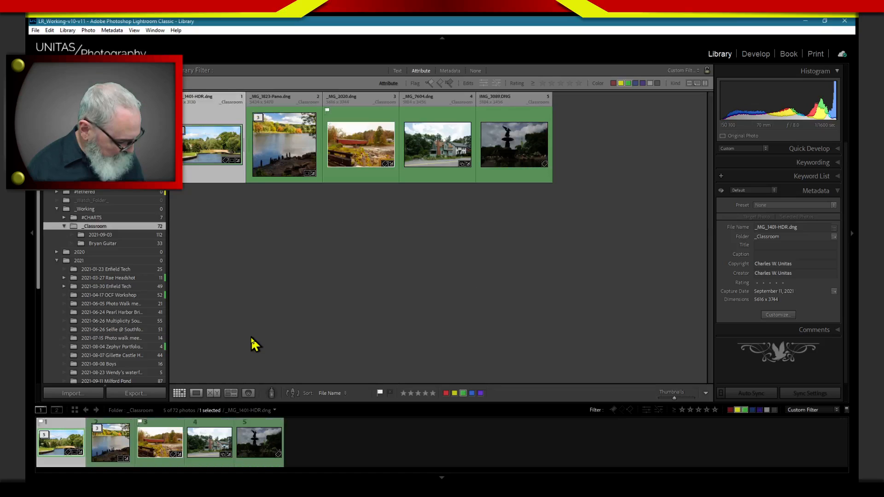
Open _MG_1401-HDR.dng in the Develop module and expand the histogram.
{"action": "key", "text": "d"}
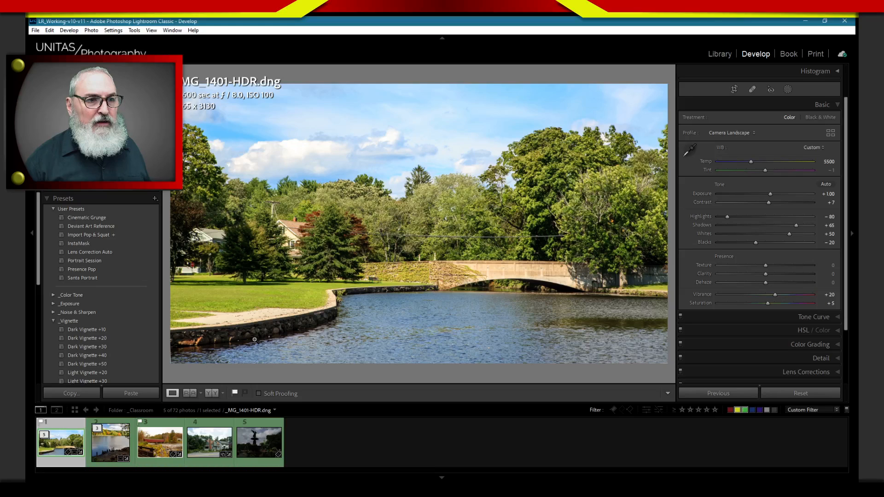
{"action": "left_click", "coordinate": [837, 71]}
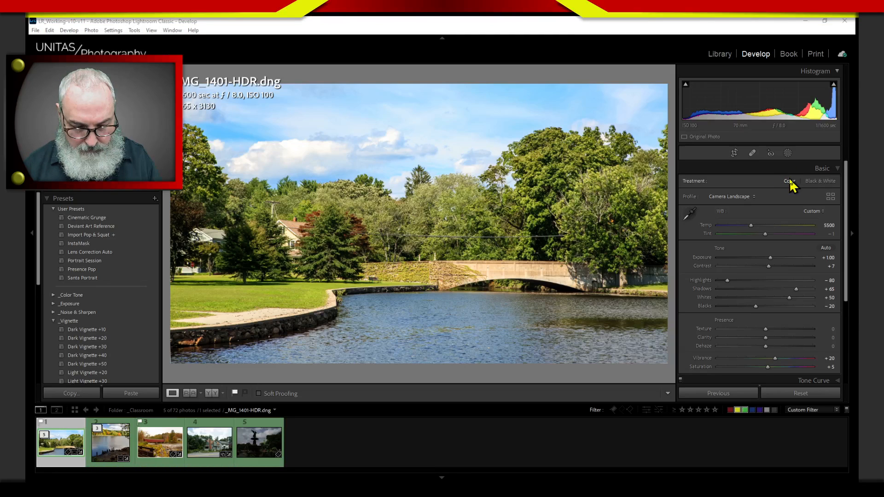
{"action": "mouse_move", "coordinate": [815, 138]}
{"action": "left_mouse_down"}
{"action": "mouse_move", "coordinate": [774, 131]}
{"action": "mouse_move", "coordinate": [805, 184]}
{"action": "mouse_move", "coordinate": [757, 123]}
{"action": "left_mouse_up"}
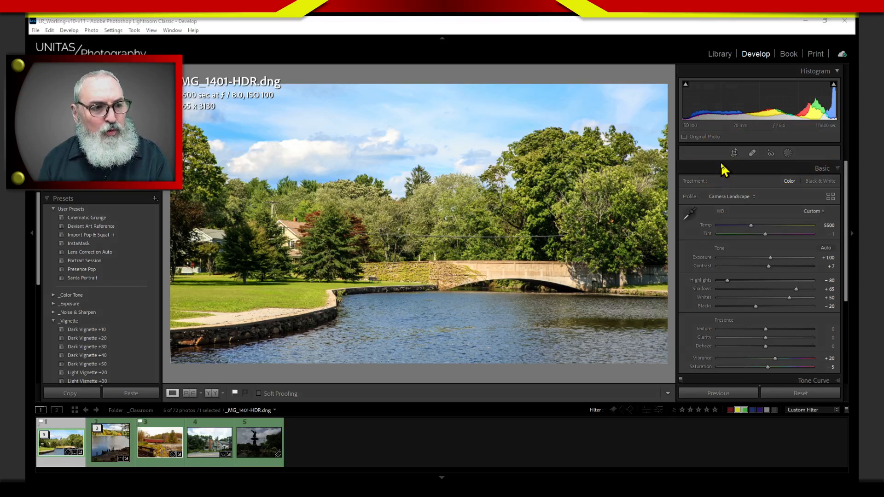
Look through the options of the Crop & Straighten, healing brush and Red Eye Correction tools.
{"action": "left_click", "coordinate": [734, 153]}
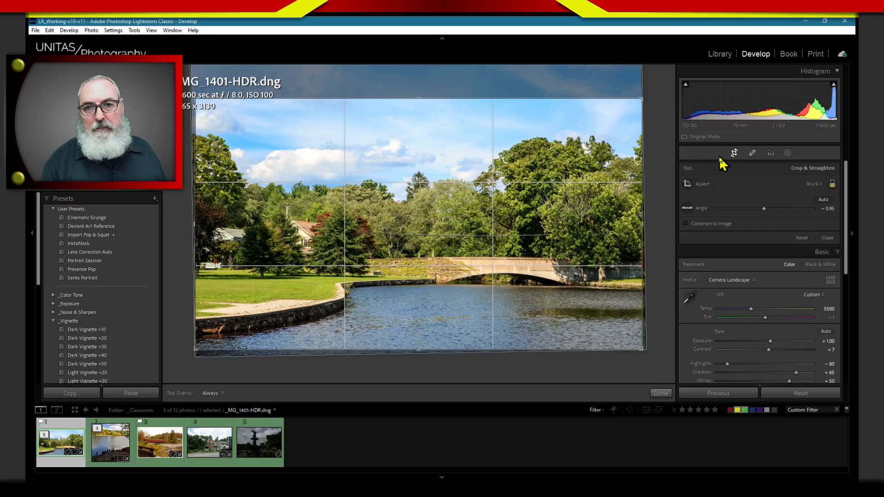
{"action": "left_click", "coordinate": [752, 154]}
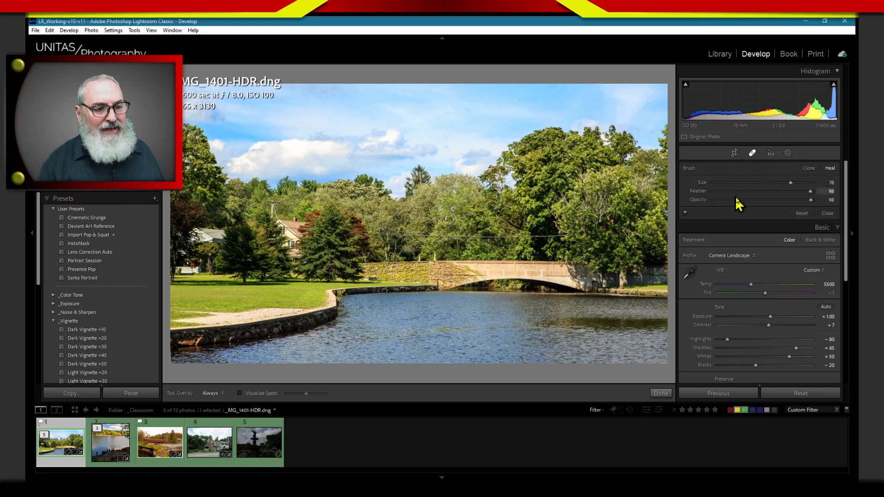
{"action": "mouse_move", "coordinate": [848, 177]}
{"action": "left_mouse_down"}
{"action": "mouse_move", "coordinate": [836, 232]}
{"action": "mouse_move", "coordinate": [846, 173]}
{"action": "left_mouse_up"}
{"action": "left_click", "coordinate": [770, 154]}
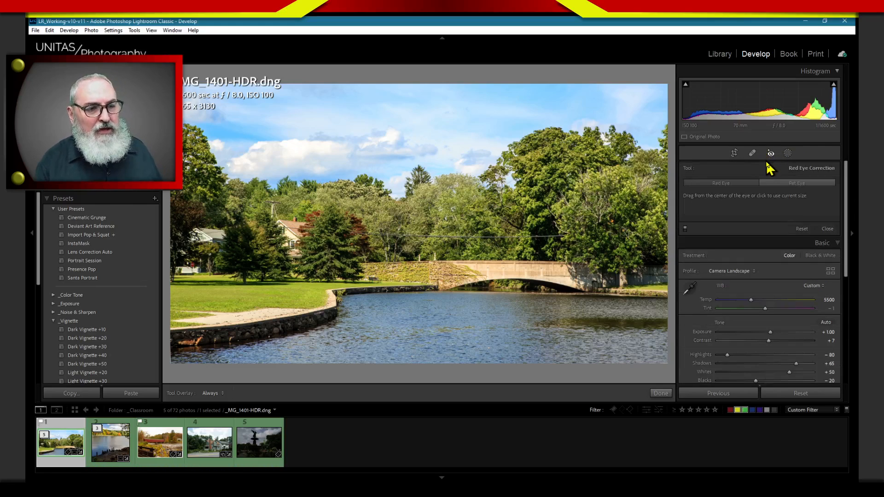
{"action": "left_click", "coordinate": [763, 183]}
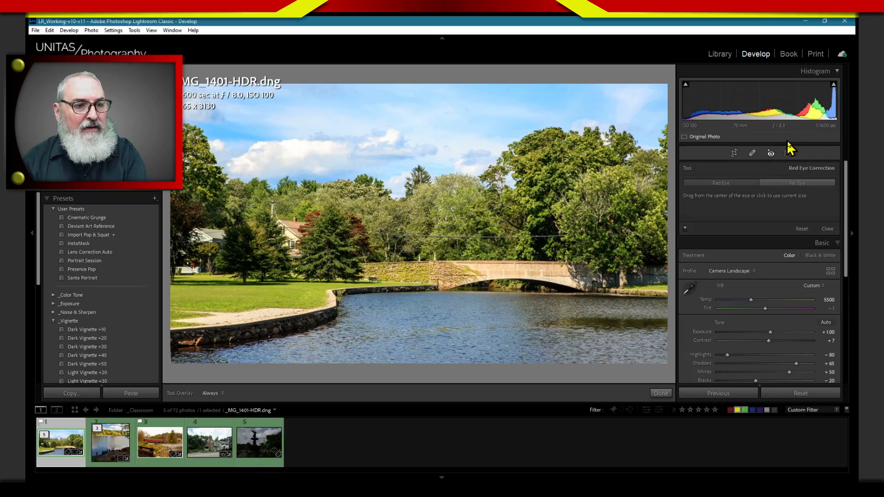
{"action": "left_click_drag", "start_coordinate": [770, 137], "coordinate": [747, 136]}
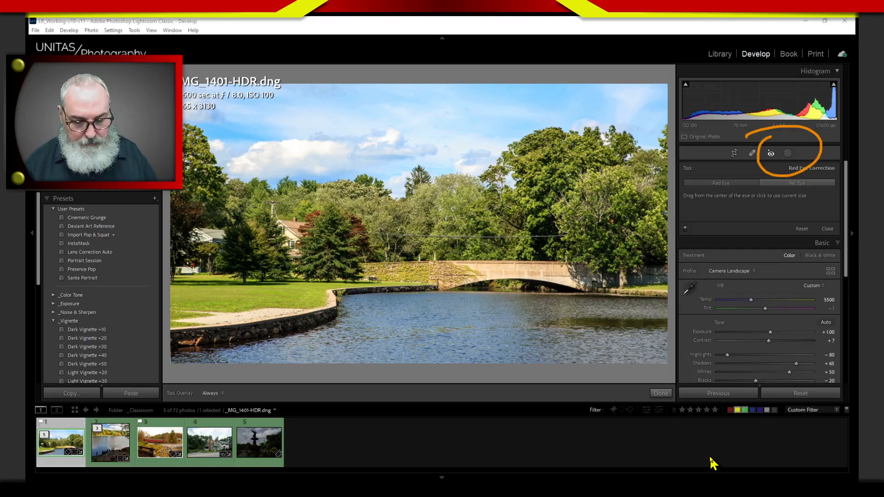
{"action": "key", "text": "Escape"}
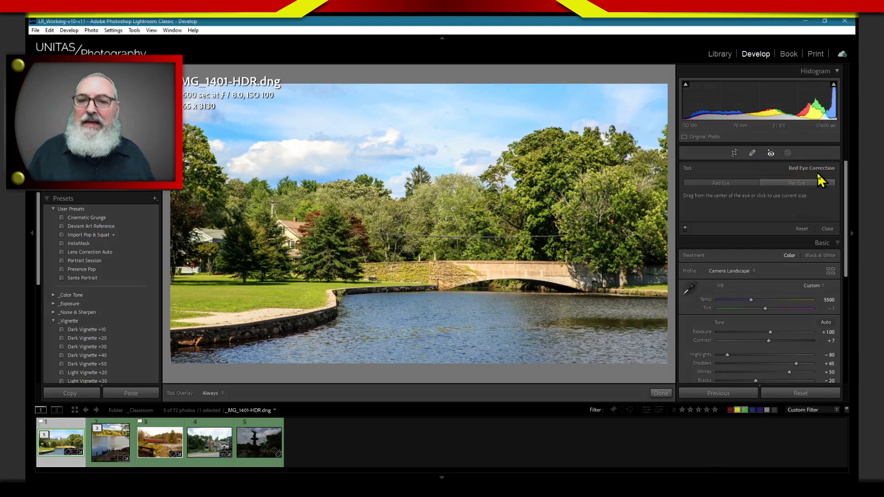
Open Masking, move the floating mask list further over the photo and select Mask 1 to show its components.
{"action": "left_click", "coordinate": [789, 153]}
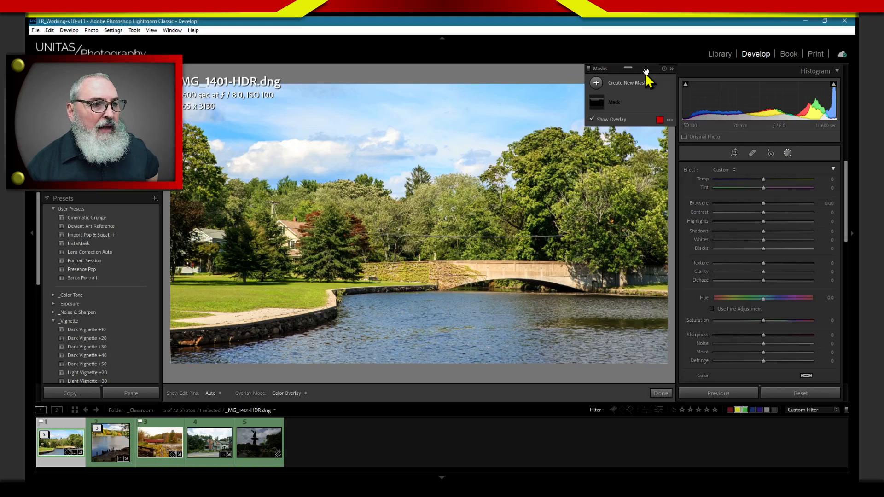
{"action": "left_click_drag", "start_coordinate": [646, 73], "coordinate": [616, 105]}
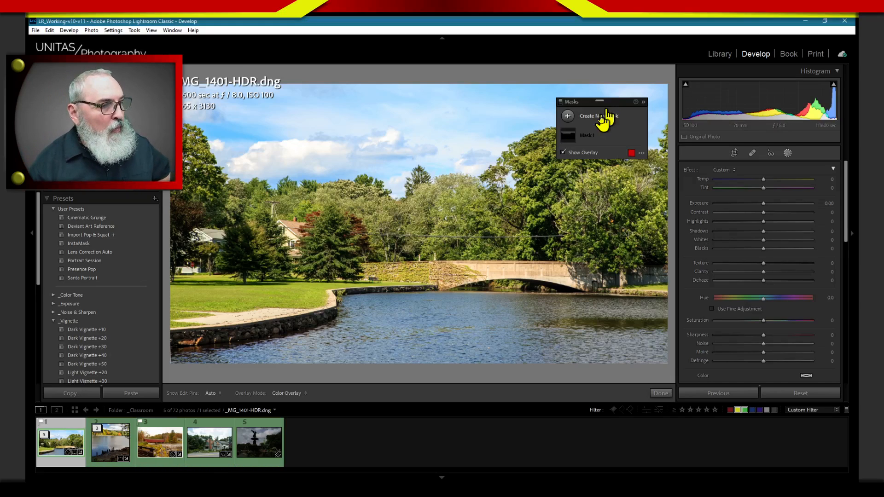
{"action": "mouse_move", "coordinate": [588, 140]}
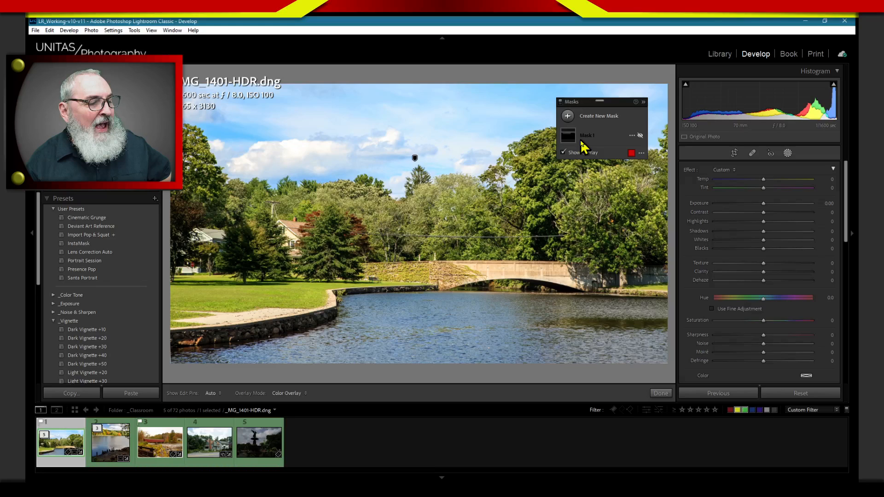
{"action": "left_click", "coordinate": [581, 137]}
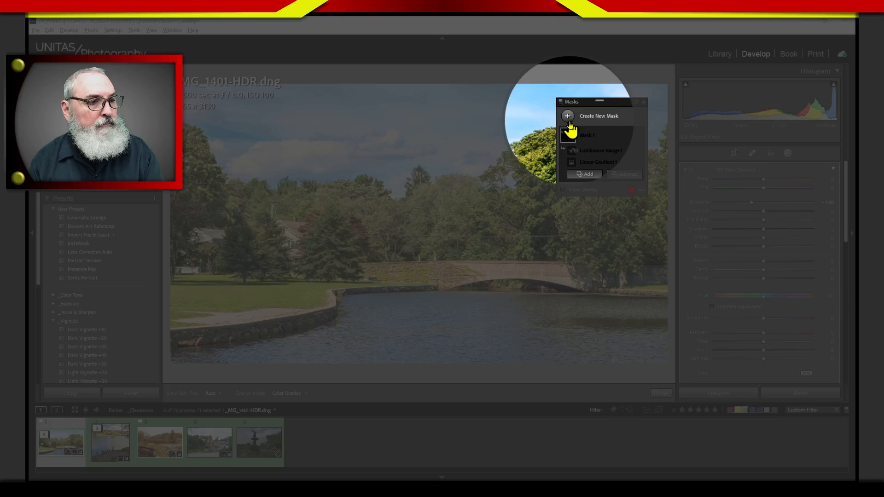
Review the mask types available for creating a new mask without adding one.
{"action": "left_click", "coordinate": [569, 119]}
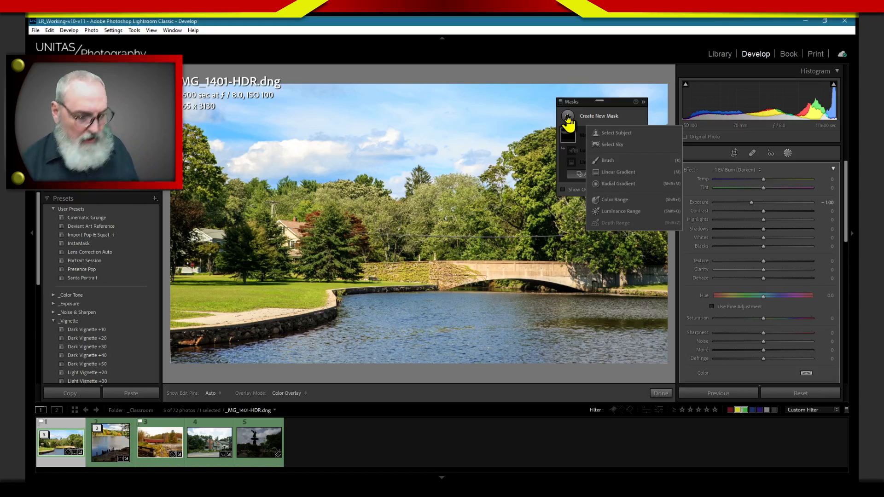
{"action": "left_click", "coordinate": [746, 196]}
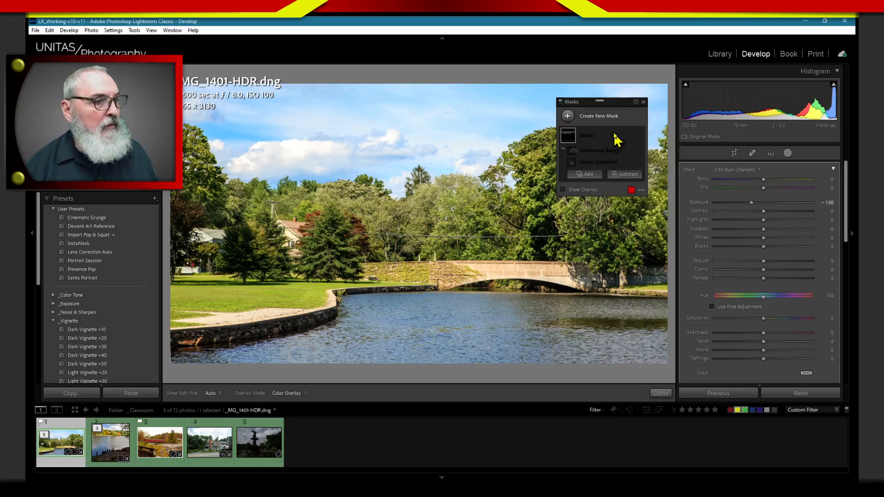
{"action": "left_click", "coordinate": [568, 119]}
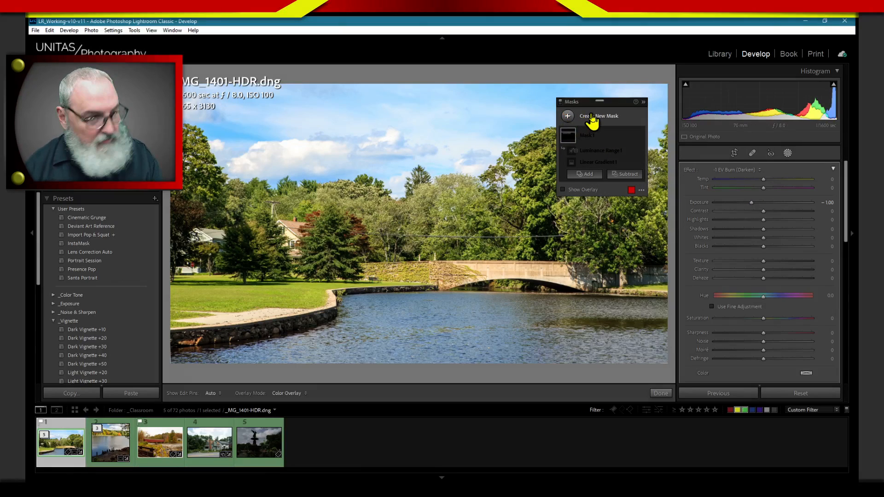
{"action": "left_click", "coordinate": [568, 118]}
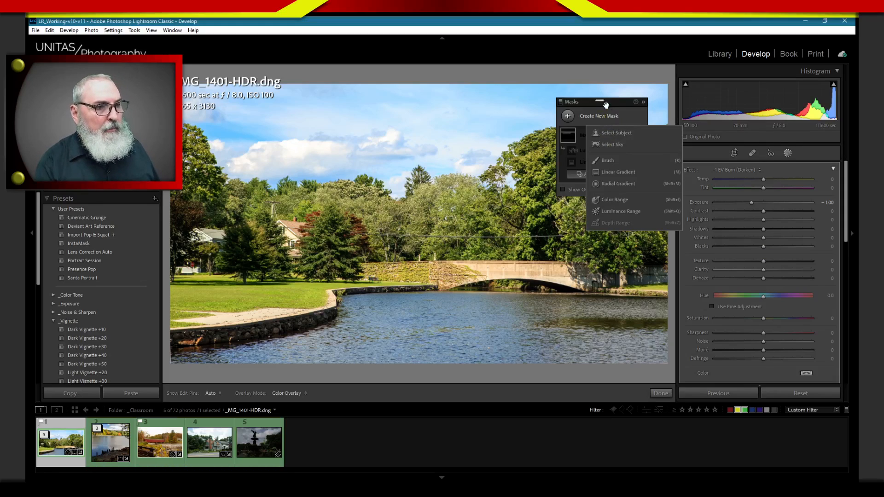
{"action": "left_click", "coordinate": [617, 114]}
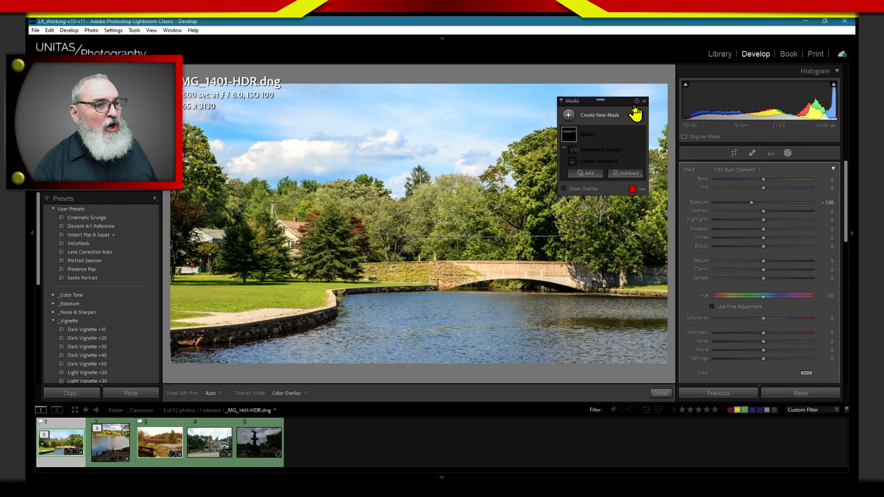
Finish masking on the lake photo and switch to the covered bridge photo _MG_2020.dng.
{"action": "left_click", "coordinate": [661, 393]}
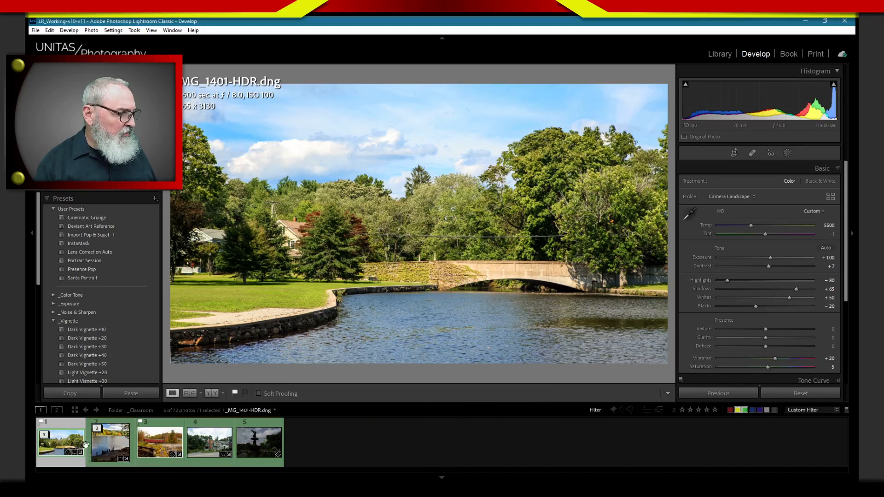
{"action": "left_click", "coordinate": [154, 455]}
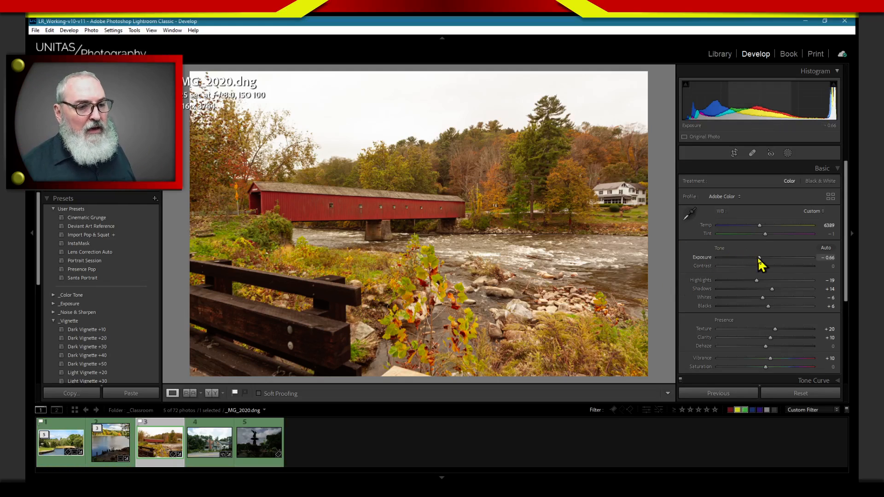
Try darkening the whole bridge photo with Exposure at -3.28, and reset Exposure to its default of 0.
{"action": "left_click_drag", "start_coordinate": [760, 266], "coordinate": [734, 264]}
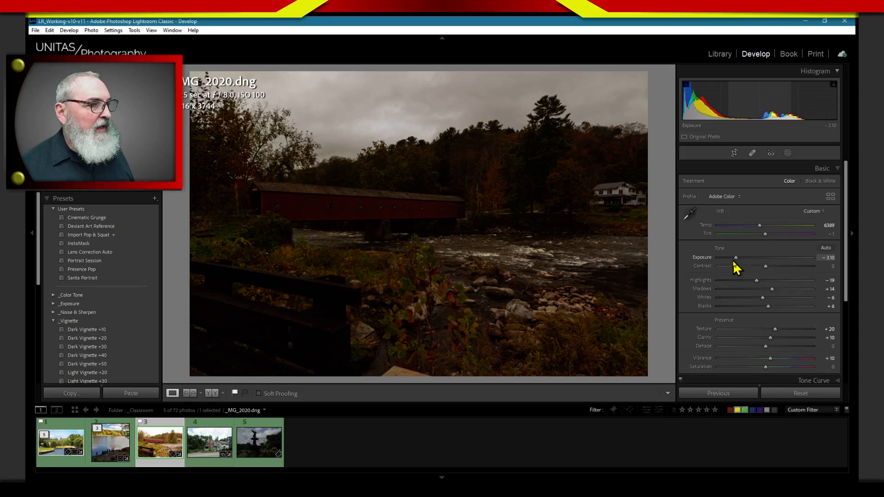
{"action": "left_click_drag", "start_coordinate": [734, 262], "coordinate": [732, 263]}
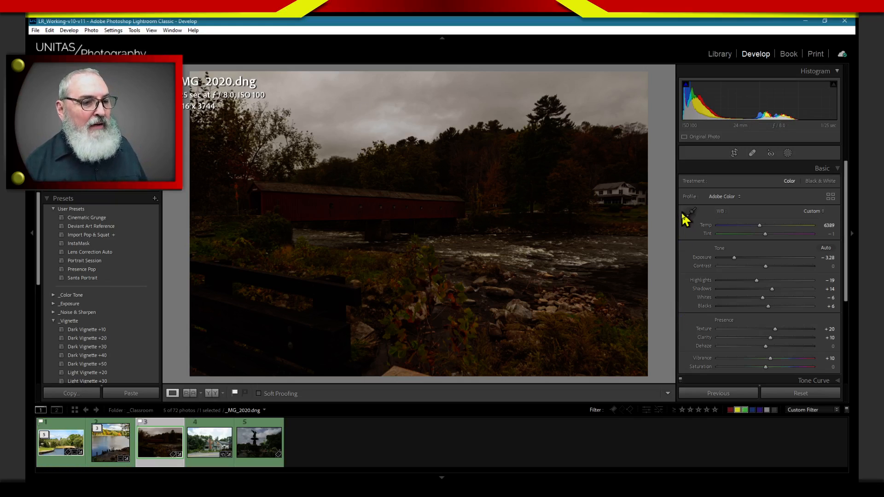
{"action": "double_click", "coordinate": [716, 257]}
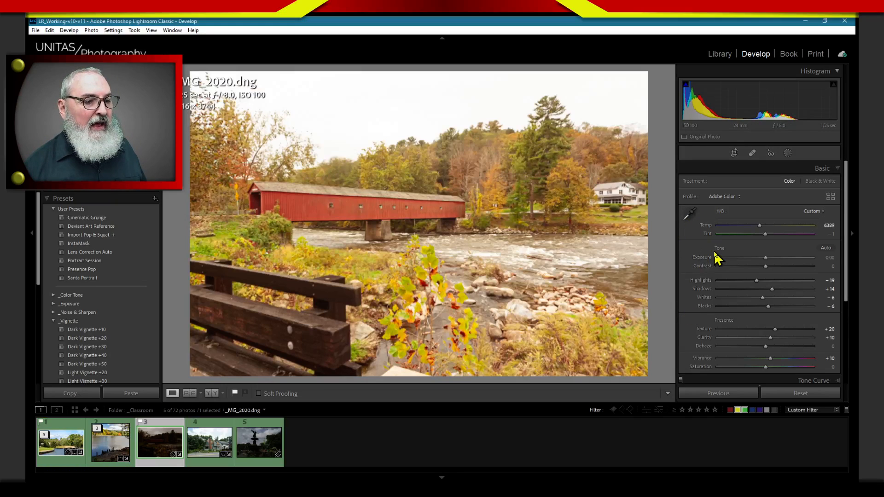
Add a Select Sky mask to the bridge photo and change the mask overlay colour to magenta.
{"action": "left_click", "coordinate": [786, 154]}
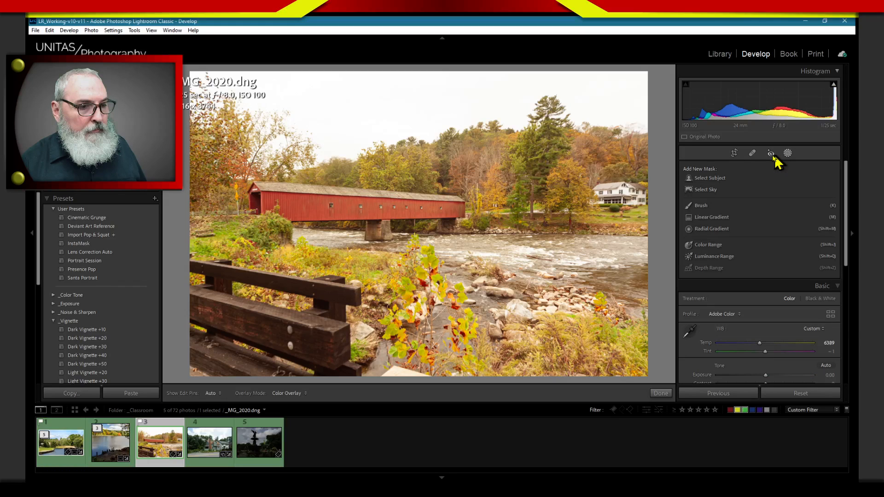
{"action": "left_click", "coordinate": [717, 191]}
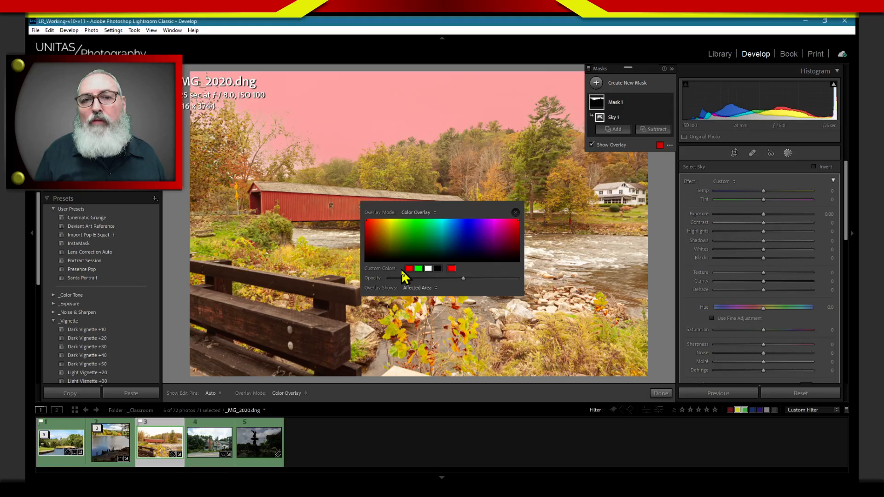
{"action": "left_click", "coordinate": [419, 269]}
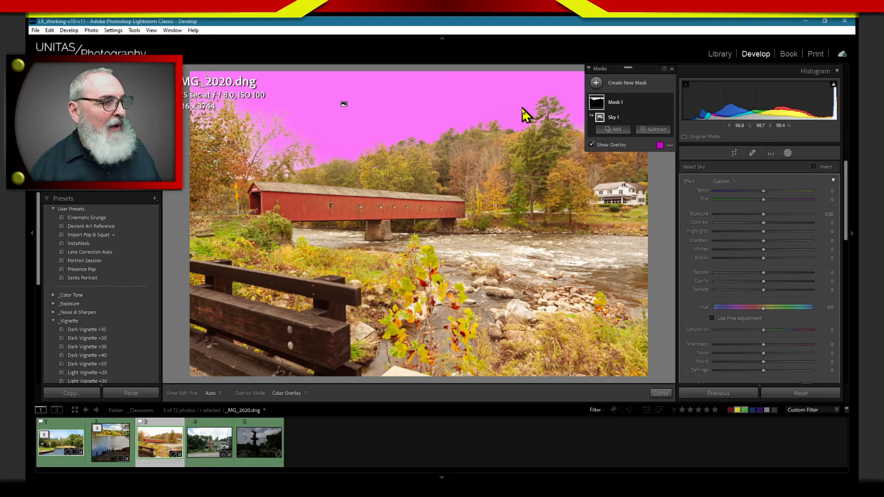
Toggle the sky mask's colour overlay off and on to check its coverage, and leave it hidden.
{"action": "key", "text": "o"}
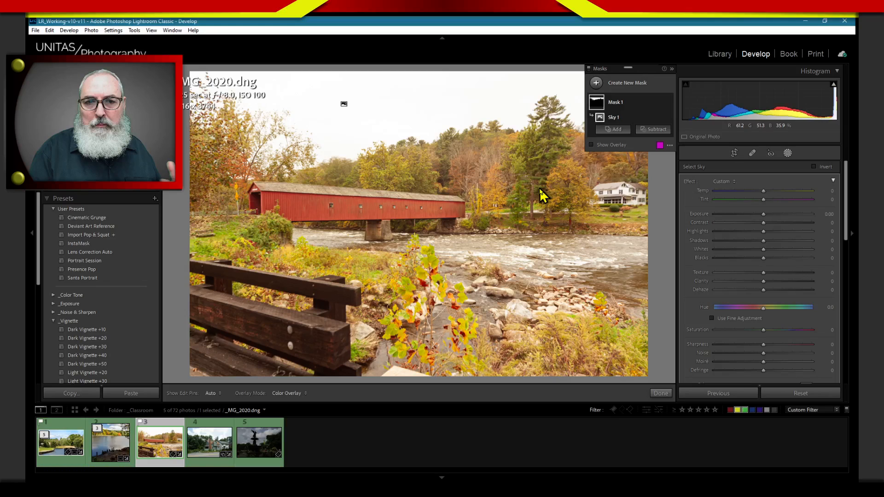
{"action": "key", "text": "o"}
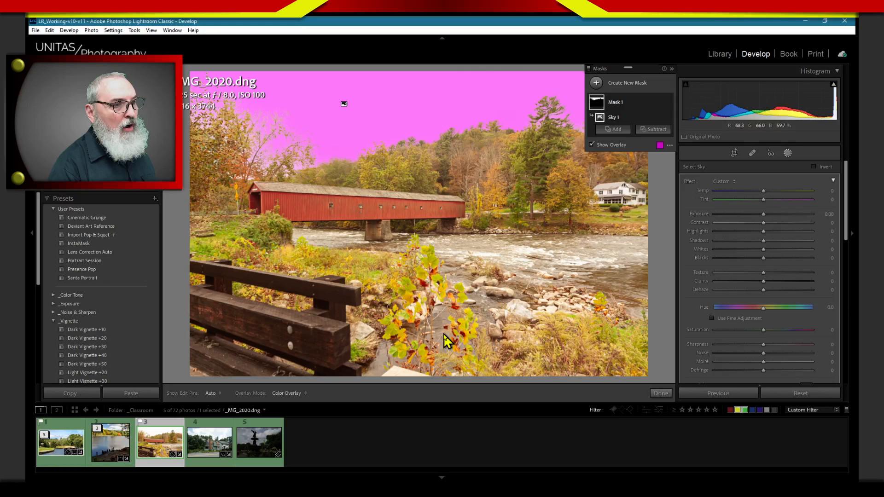
{"action": "key", "text": "o"}
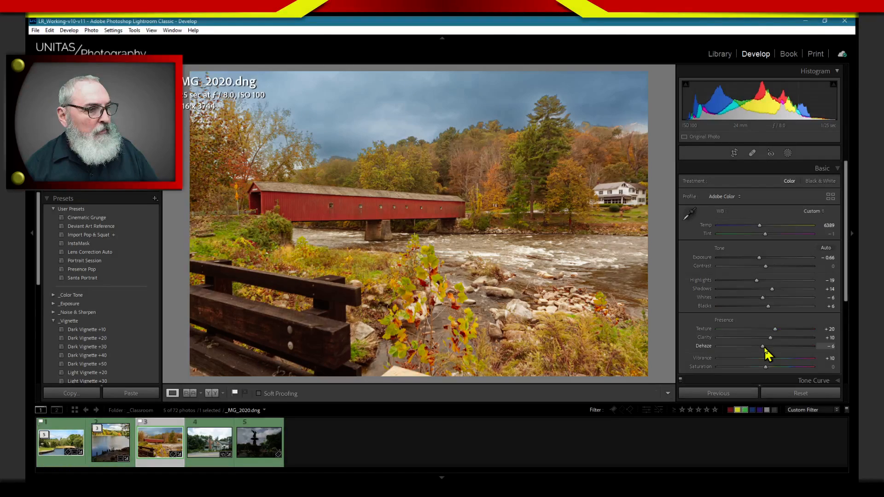
Raise the overall Dehaze of the bridge photo slightly.
{"action": "left_click_drag", "start_coordinate": [764, 349], "coordinate": [768, 349]}
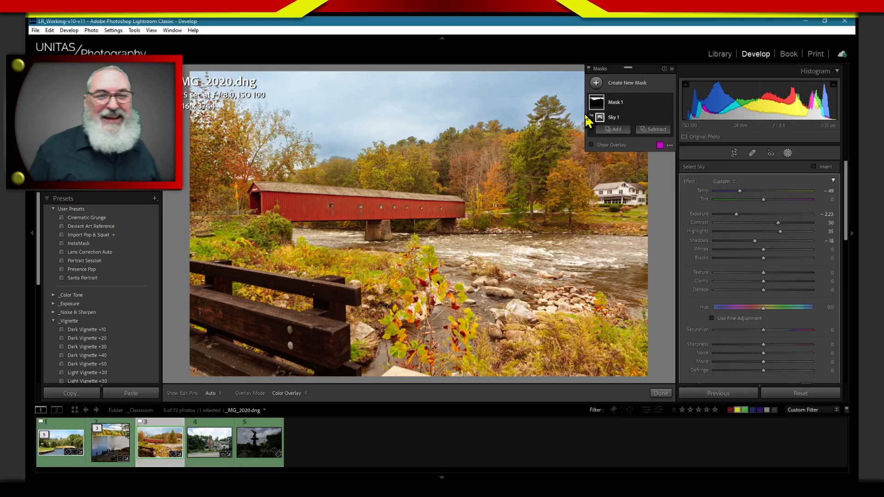
Rename Mask 1 as Sky.
{"action": "double_click", "coordinate": [612, 103]}
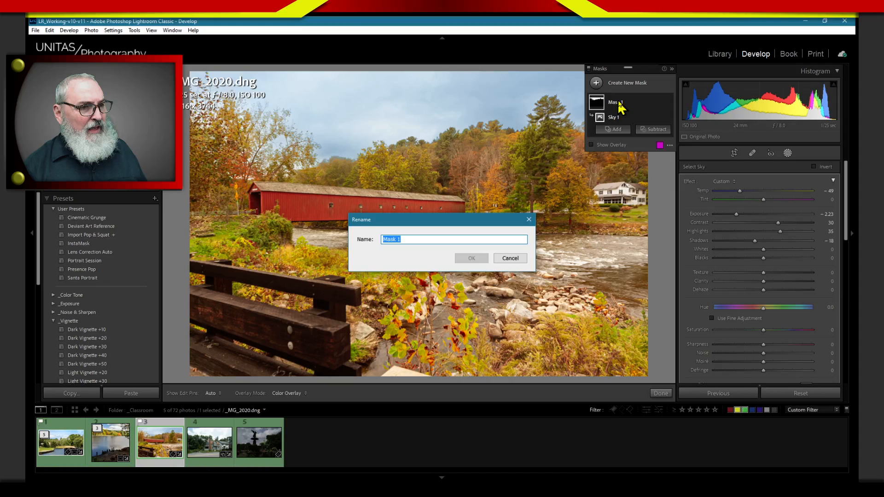
{"action": "type", "text": "Sky"}
{"action": "key", "text": "Return"}
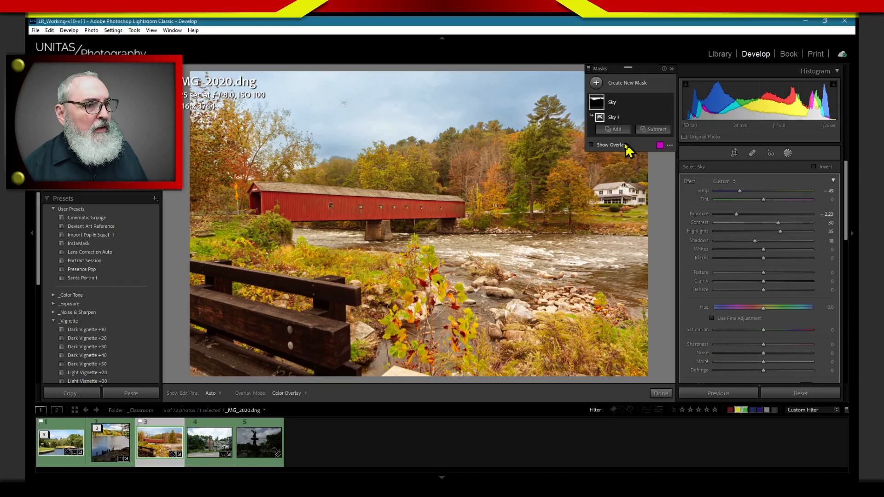
Add a Brush to the Sky mask and set brush A to size 11.5 and brush B to size 4.0.
{"action": "left_click", "coordinate": [617, 130]}
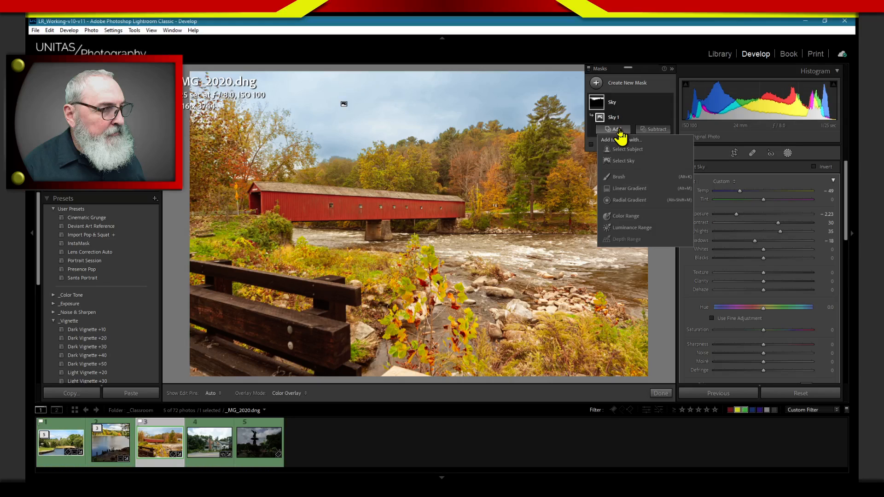
{"action": "left_click", "coordinate": [618, 178]}
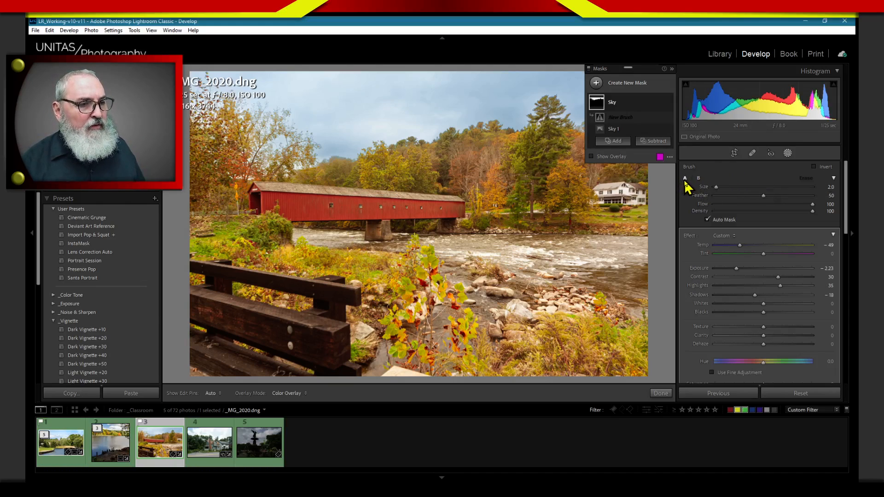
{"action": "left_click", "coordinate": [699, 180]}
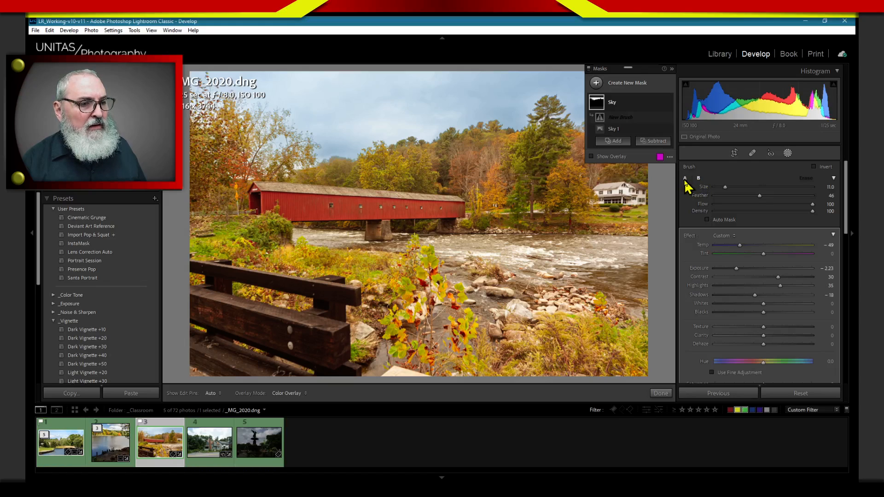
{"action": "left_click_drag", "start_coordinate": [725, 188], "coordinate": [725, 189]}
{"action": "left_click", "coordinate": [686, 178]}
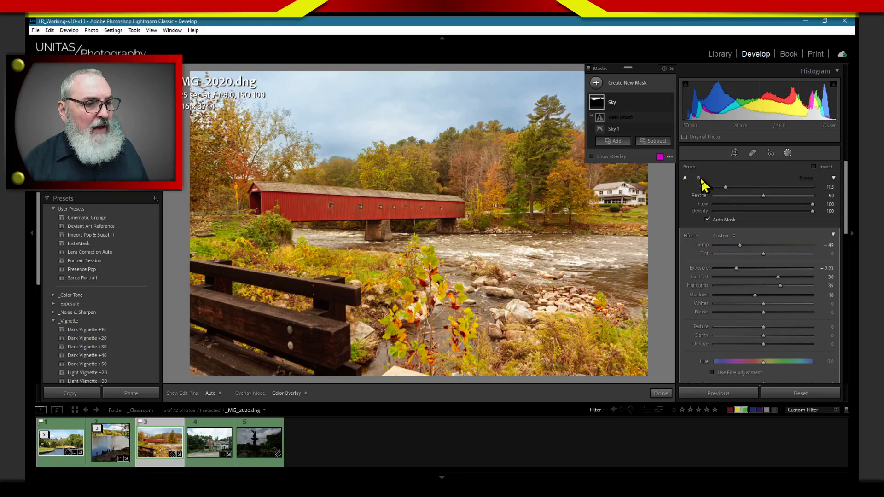
{"action": "left_click", "coordinate": [698, 178]}
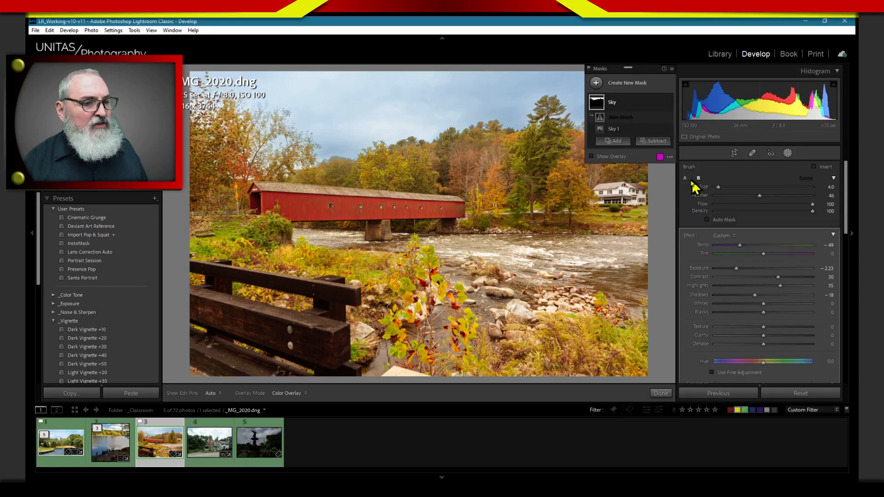
{"action": "left_click", "coordinate": [684, 179]}
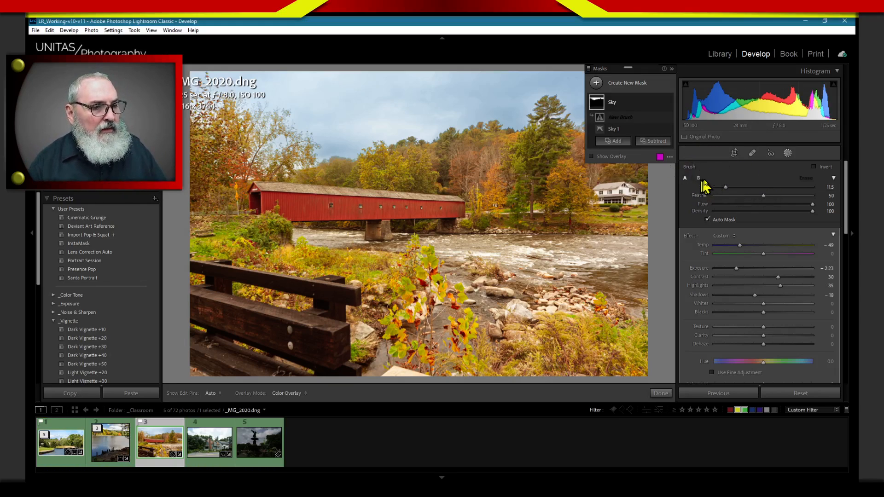
Set brush A's Feather to 51, Flow to 54 and Density to 100.
{"action": "mouse_move", "coordinate": [763, 196]}
{"action": "left_mouse_down"}
{"action": "mouse_move", "coordinate": [755, 197]}
{"action": "mouse_move", "coordinate": [812, 204]}
{"action": "mouse_move", "coordinate": [758, 204]}
{"action": "mouse_move", "coordinate": [813, 205]}
{"action": "mouse_move", "coordinate": [809, 215]}
{"action": "mouse_move", "coordinate": [776, 214]}
{"action": "mouse_move", "coordinate": [811, 207]}
{"action": "mouse_move", "coordinate": [766, 206]}
{"action": "left_mouse_up"}
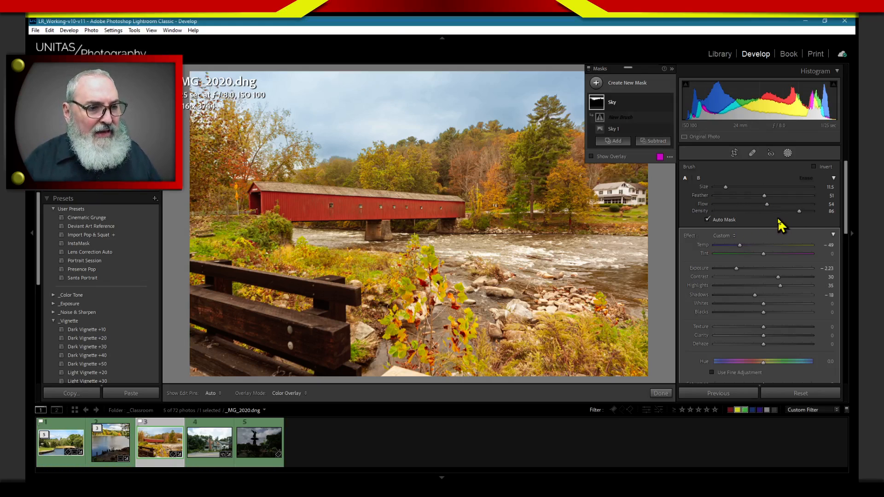
{"action": "left_click", "coordinate": [788, 211]}
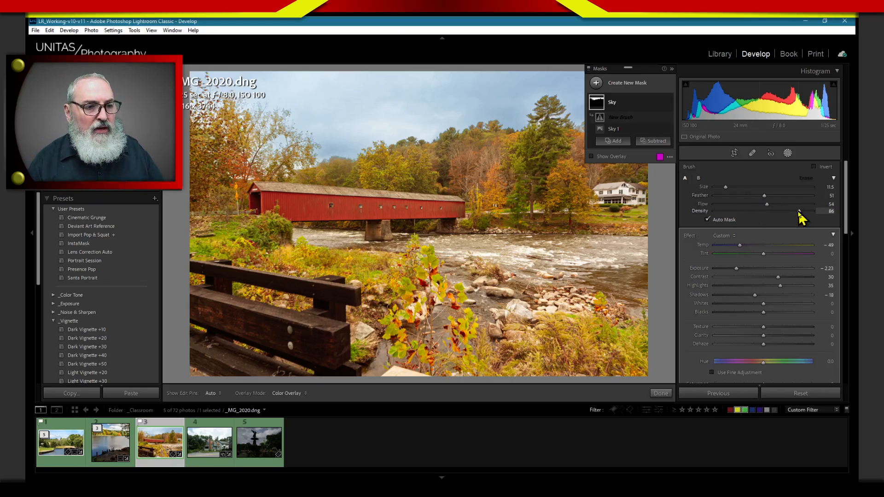
{"action": "left_click_drag", "start_coordinate": [786, 212], "coordinate": [822, 214]}
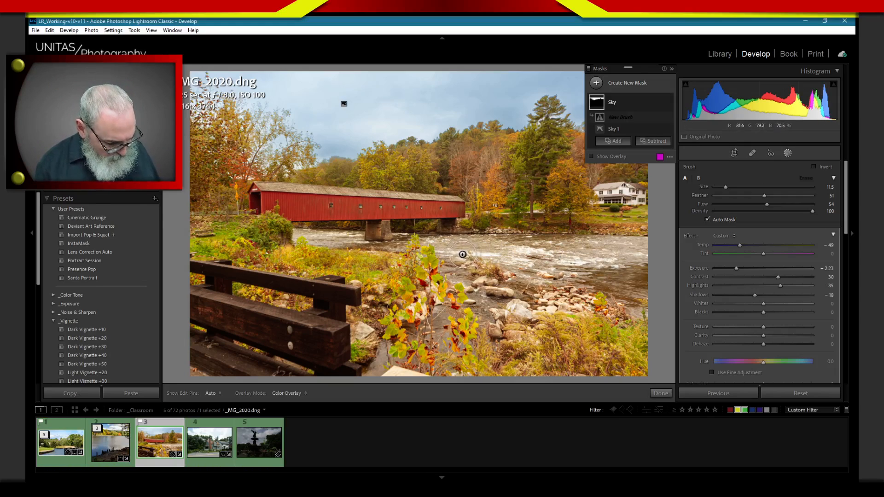
Reduce brush A's Feather to 36 and its Size to 6.0.
{"action": "key", "text": "bracketleft"}
{"action": "key", "text": "shift+bracketleft"}
{"action": "key", "text": "shift+bracketleft"}
{"action": "key", "text": "shift+bracketleft"}
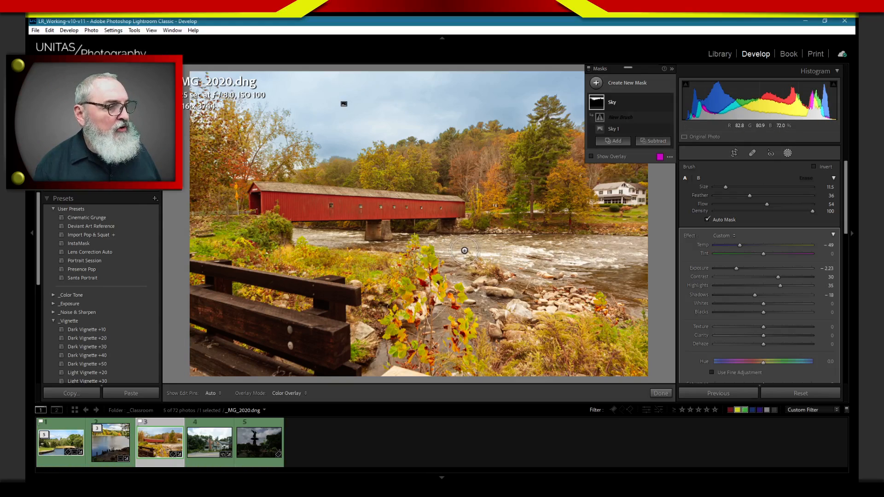
{"action": "key", "text": "bracketleft"}
{"action": "key", "text": "bracketleft"}
{"action": "key", "text": "bracketleft"}
{"action": "key", "text": "bracketleft"}
{"action": "key", "text": "bracketleft"}
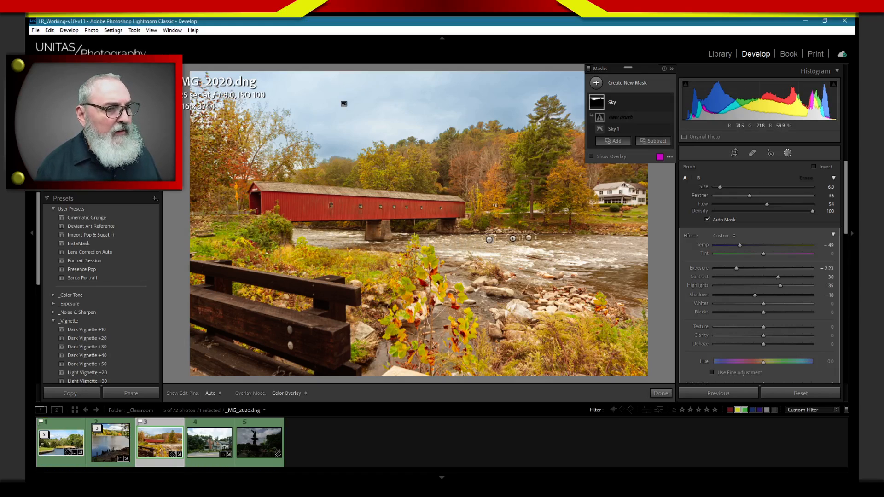
Turn off Auto Mask and paint the brush over the river from beneath the bridge to the photo's edge.
{"action": "left_click", "coordinate": [708, 221]}
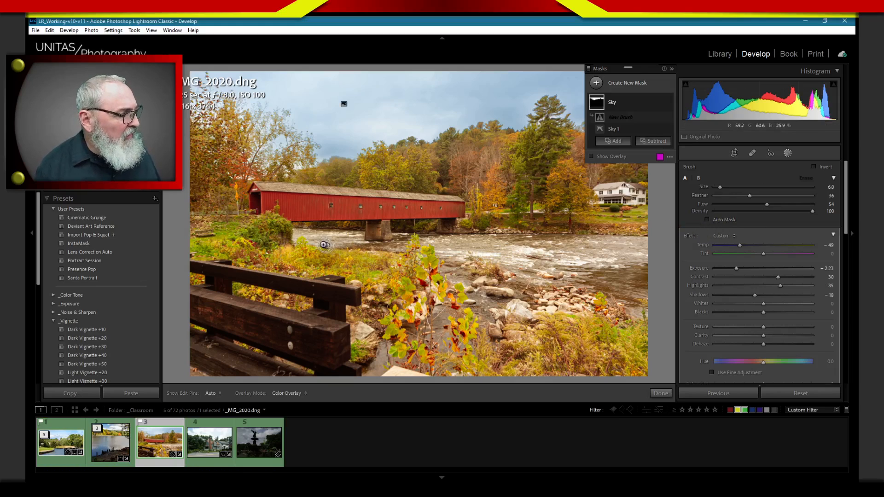
{"action": "key", "text": "h"}
{"action": "mouse_move", "coordinate": [296, 237]}
{"action": "left_mouse_down"}
{"action": "mouse_move", "coordinate": [355, 240]}
{"action": "mouse_move", "coordinate": [296, 233]}
{"action": "mouse_move", "coordinate": [404, 239]}
{"action": "mouse_move", "coordinate": [306, 237]}
{"action": "left_mouse_up"}
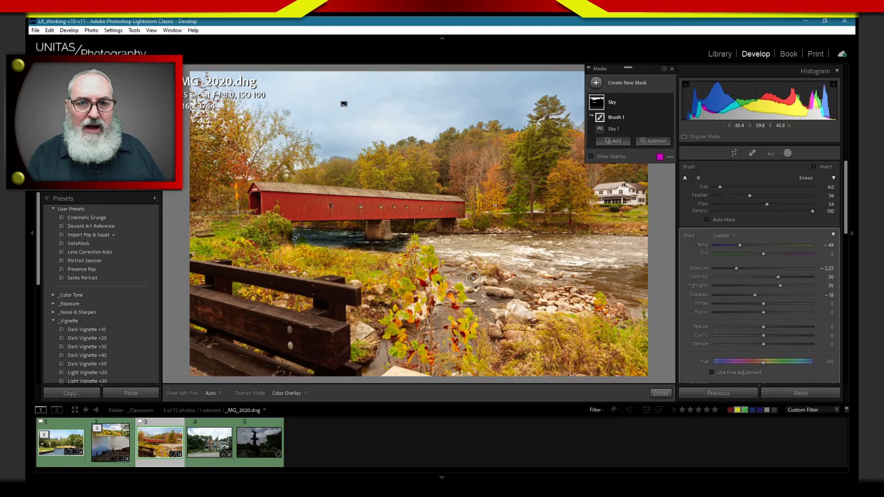
{"action": "left_click_drag", "start_coordinate": [474, 278], "coordinate": [466, 279]}
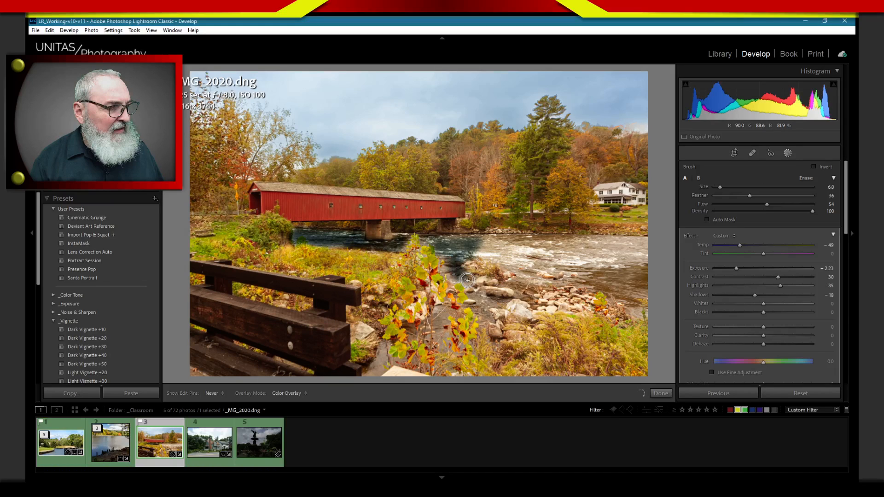
{"action": "left_click_drag", "start_coordinate": [467, 280], "coordinate": [495, 243]}
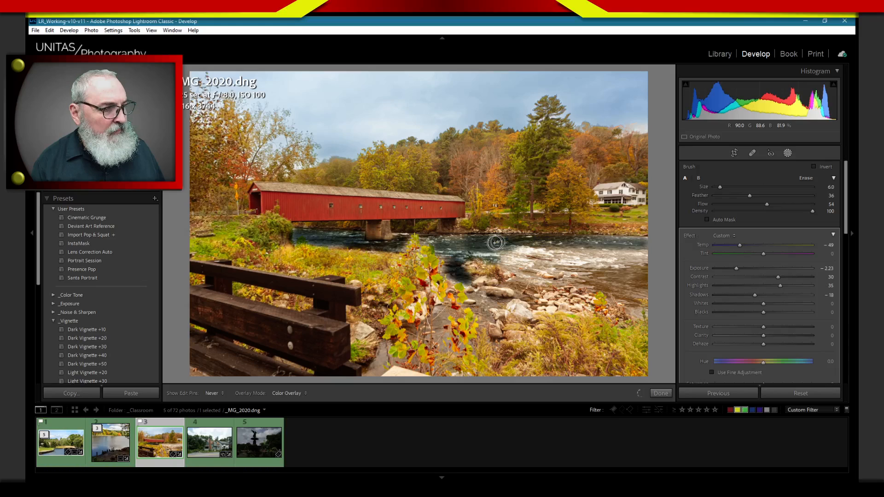
{"action": "mouse_move", "coordinate": [495, 242]}
{"action": "left_mouse_down"}
{"action": "mouse_move", "coordinate": [640, 251]}
{"action": "mouse_move", "coordinate": [618, 265]}
{"action": "mouse_move", "coordinate": [539, 276]}
{"action": "left_mouse_up"}
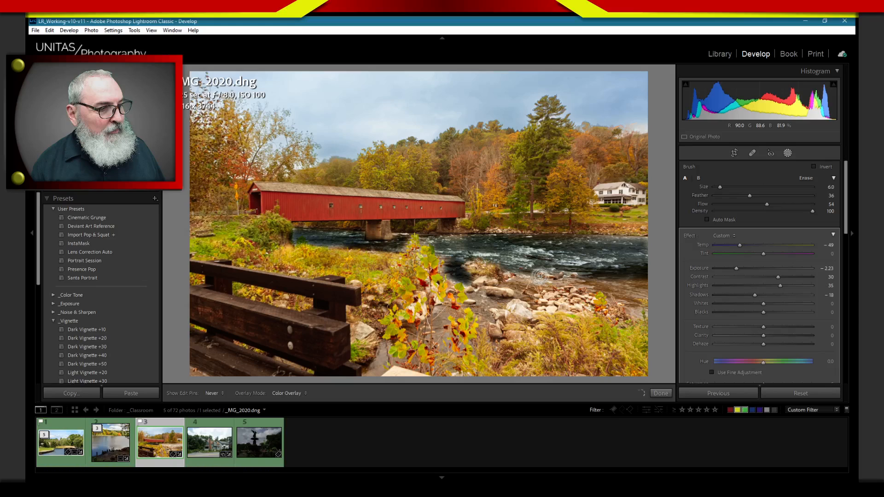
{"action": "left_click_drag", "start_coordinate": [541, 275], "coordinate": [644, 290]}
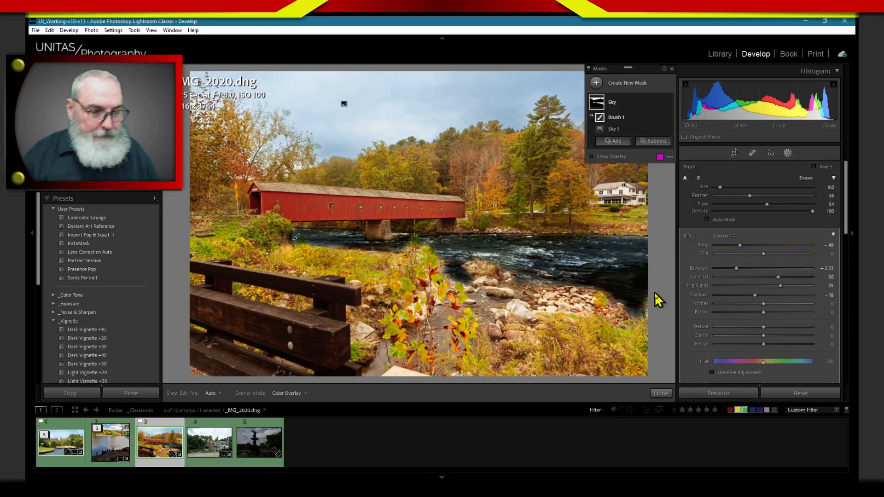
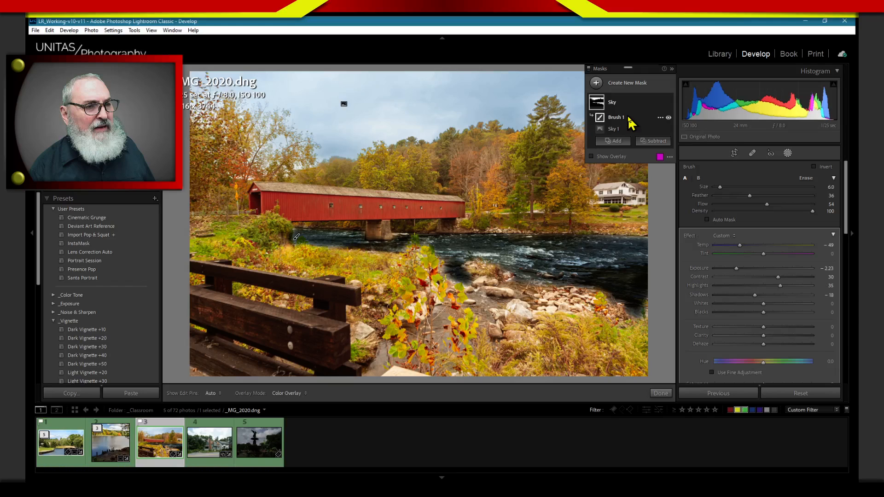
Delete Brush 1 from the Sky mask.
{"action": "right_click", "coordinate": [643, 118]}
{"action": "mouse_move", "coordinate": [688, 157]}
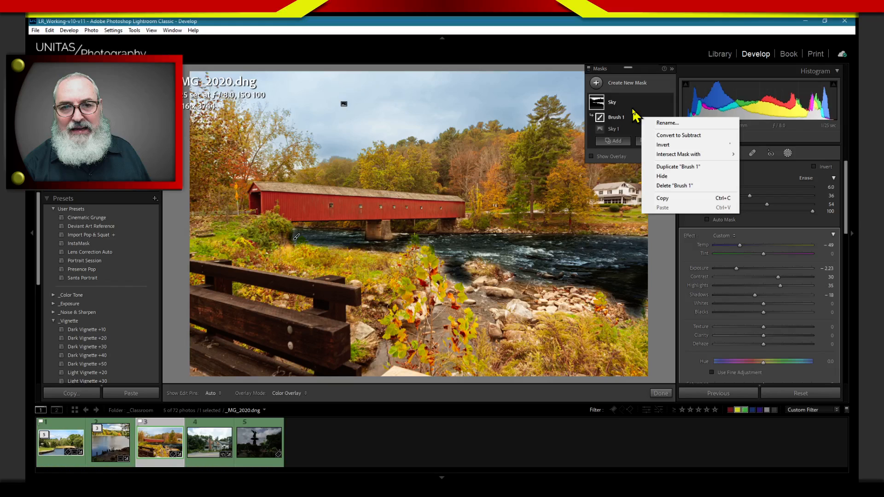
{"action": "left_click", "coordinate": [682, 186]}
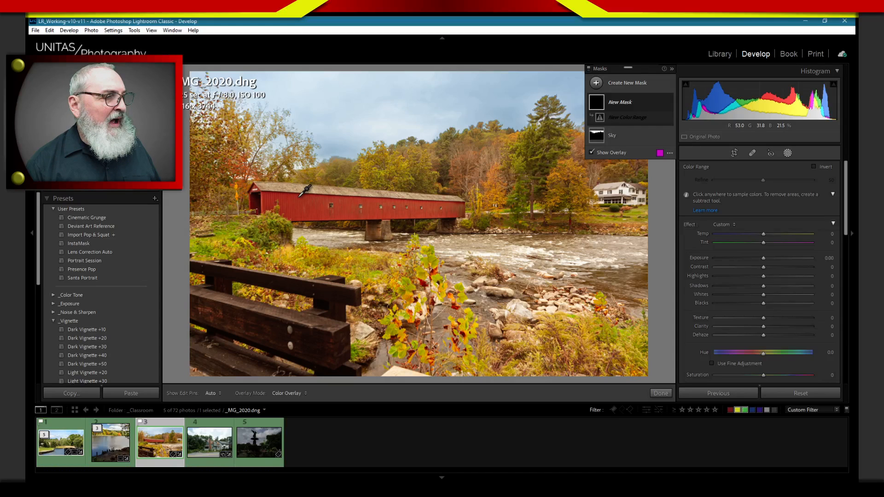
Sample the bridge's red siding for a new Color Range mask and lower its Refine amount strongly.
{"action": "left_click_drag", "start_coordinate": [288, 197], "coordinate": [303, 203]}
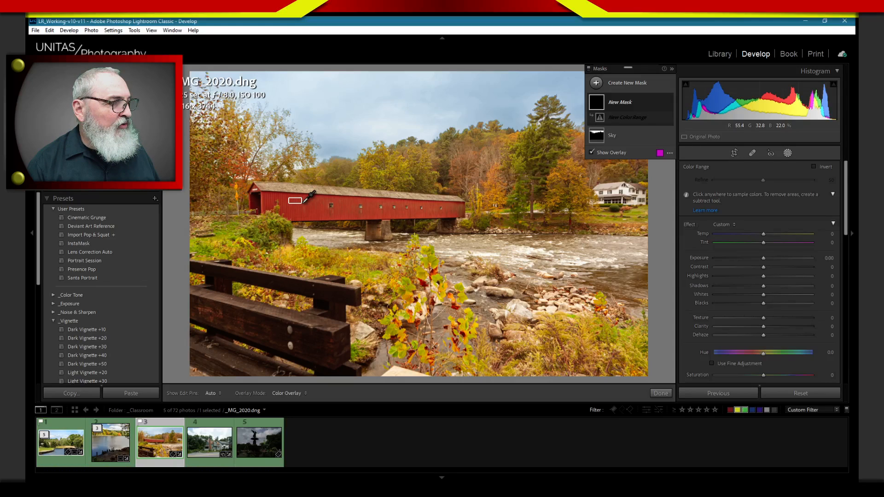
{"action": "left_click_drag", "start_coordinate": [303, 203], "coordinate": [326, 218]}
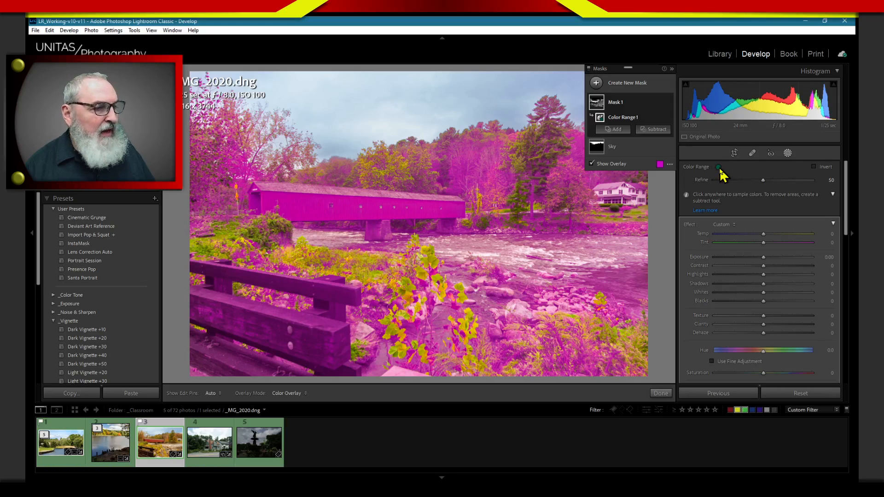
{"action": "left_click_drag", "start_coordinate": [284, 198], "coordinate": [326, 216]}
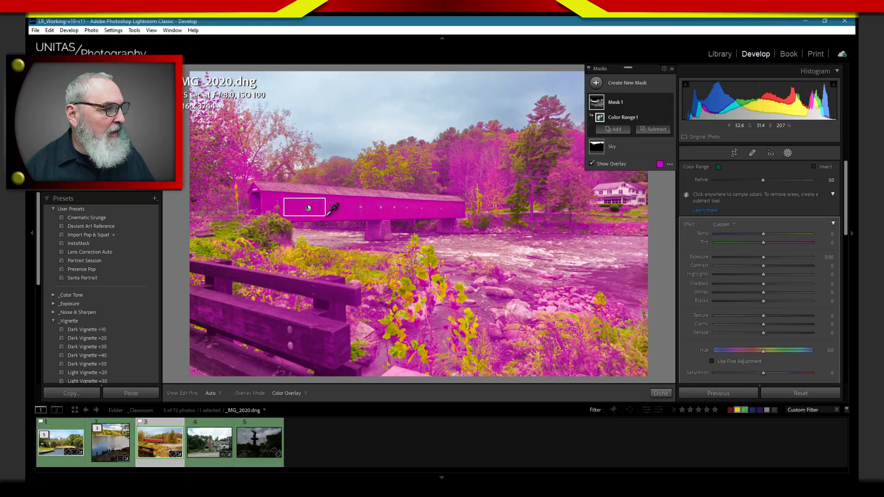
{"action": "left_click_drag", "start_coordinate": [326, 216], "coordinate": [326, 215]}
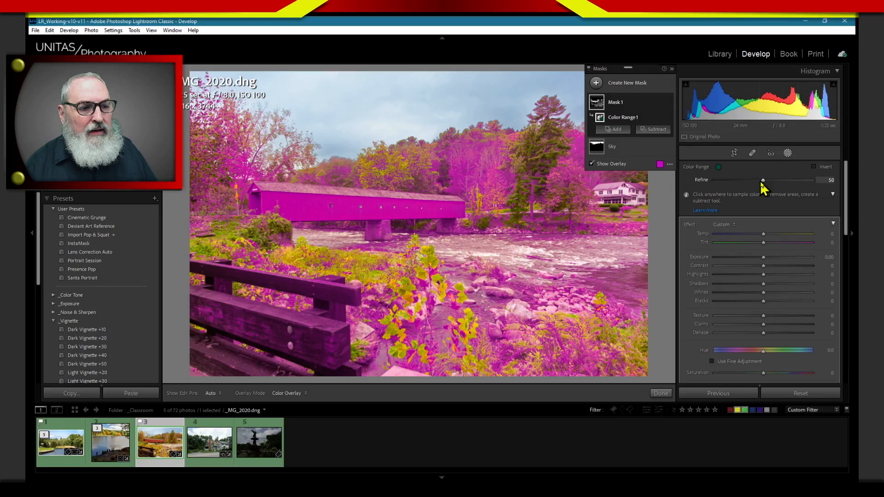
{"action": "left_click_drag", "start_coordinate": [761, 182], "coordinate": [722, 194]}
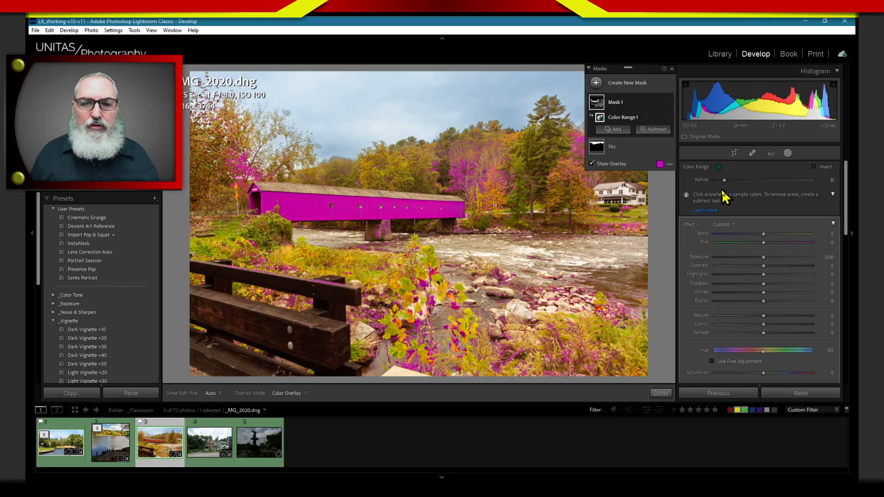
{"action": "left_click_drag", "start_coordinate": [724, 180], "coordinate": [718, 180]}
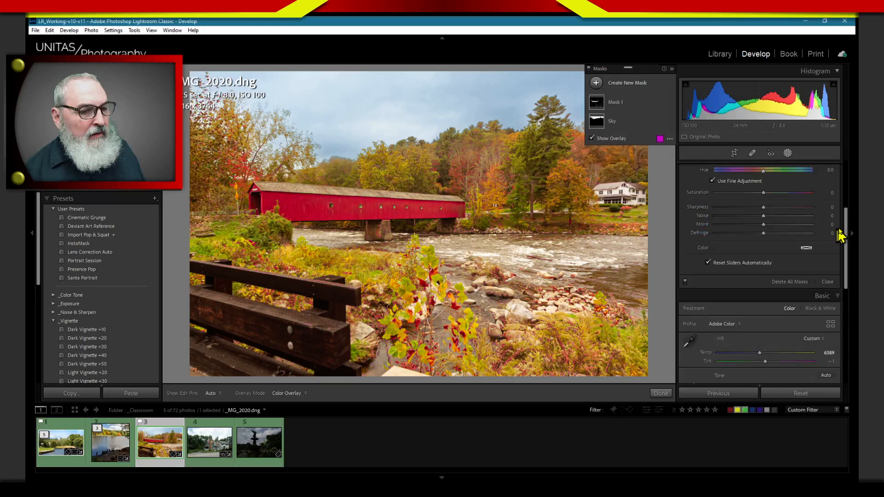
Open the subtract options for the bridge's Color Range mask.
{"action": "left_click_drag", "start_coordinate": [846, 225], "coordinate": [847, 206]}
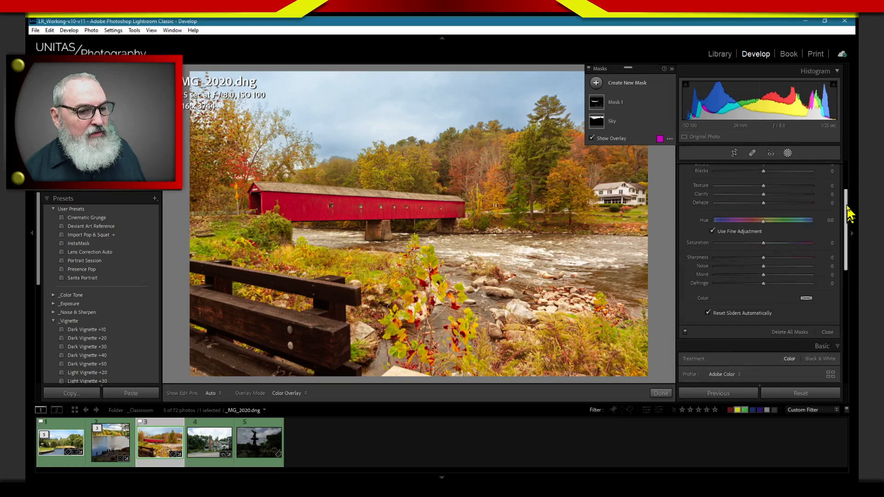
{"action": "scroll", "coordinate": [818, 198], "scroll_direction": "up", "scroll_amount": 3}
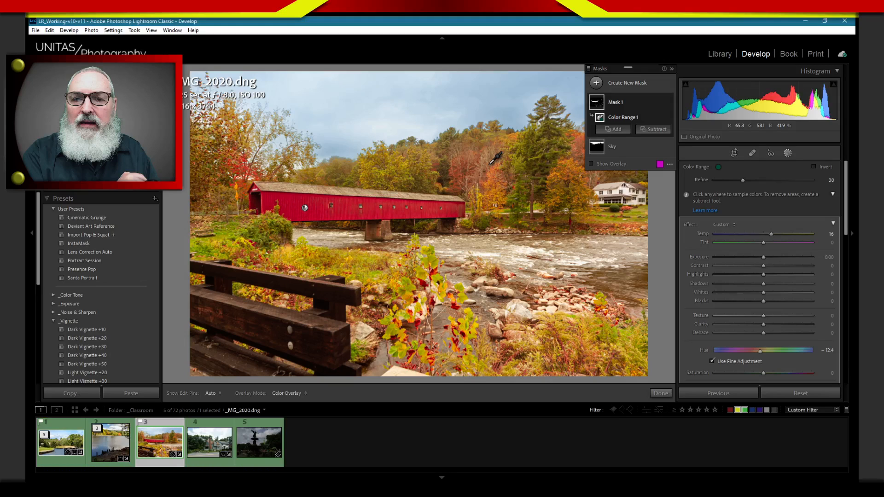
{"action": "left_click", "coordinate": [654, 129]}
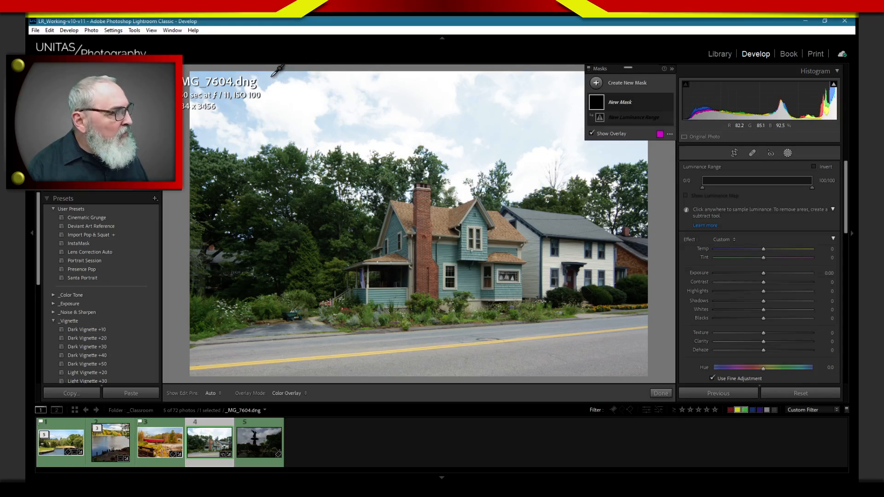
Sample the bright sky of the house photo for a new Luminance Range mask.
{"action": "left_click_drag", "start_coordinate": [274, 78], "coordinate": [567, 138]}
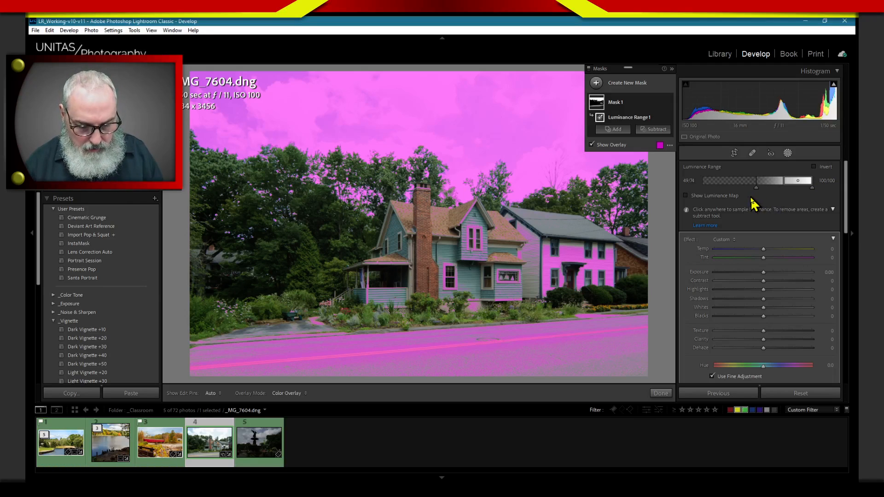
{"action": "left_click", "coordinate": [756, 187]}
{"action": "left_click", "coordinate": [811, 187]}
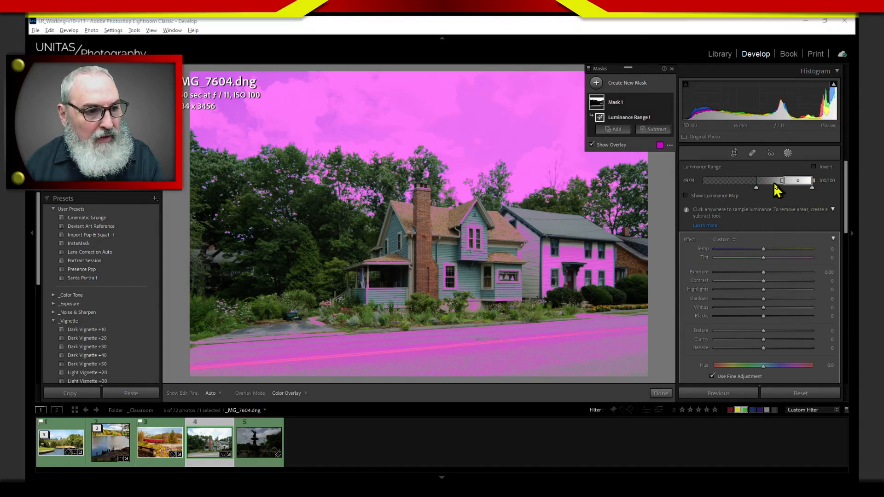
{"action": "mouse_move", "coordinate": [759, 175]}
{"action": "left_mouse_down"}
{"action": "mouse_move", "coordinate": [741, 180]}
{"action": "mouse_move", "coordinate": [765, 200]}
{"action": "mouse_move", "coordinate": [755, 174]}
{"action": "left_mouse_up"}
{"action": "mouse_move", "coordinate": [808, 176]}
{"action": "left_mouse_down"}
{"action": "mouse_move", "coordinate": [806, 197]}
{"action": "mouse_move", "coordinate": [815, 175]}
{"action": "left_mouse_up"}
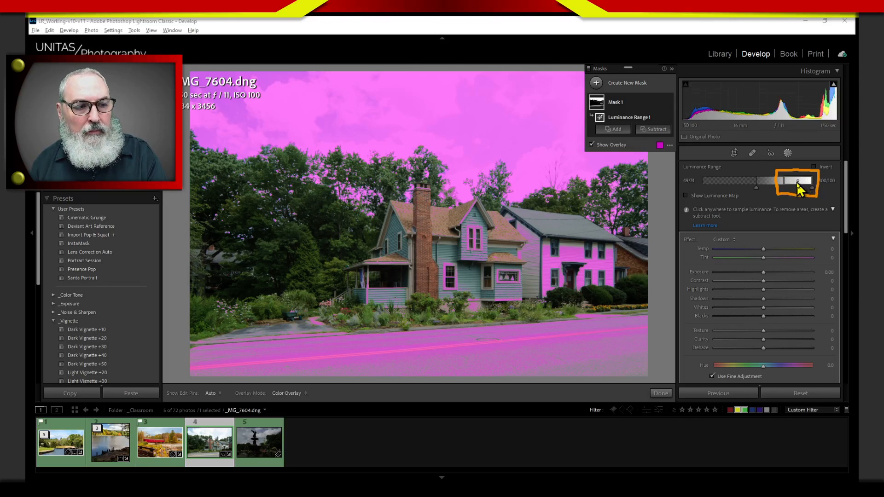
{"action": "key", "text": "Escape"}
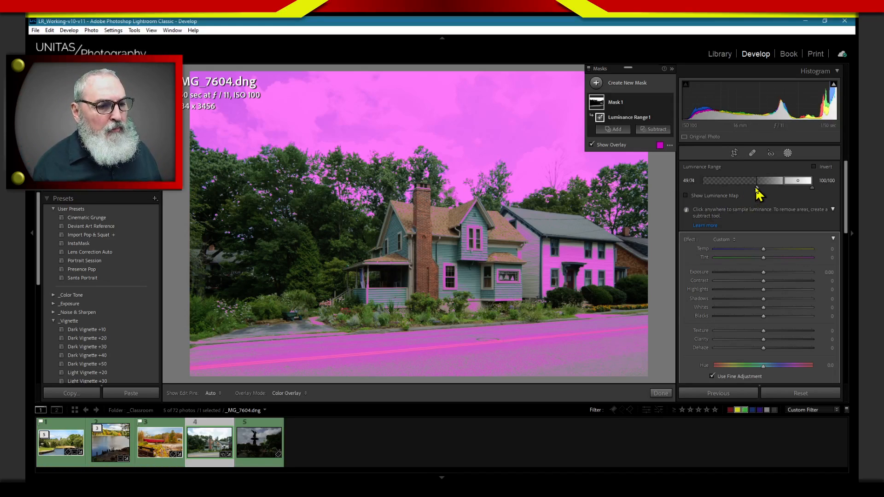
Raise the lower falloff limit of the luminance range to 58 to remove the road from the mask.
{"action": "mouse_move", "coordinate": [757, 188]}
{"action": "left_mouse_down"}
{"action": "mouse_move", "coordinate": [775, 190]}
{"action": "mouse_move", "coordinate": [765, 189]}
{"action": "left_mouse_up"}
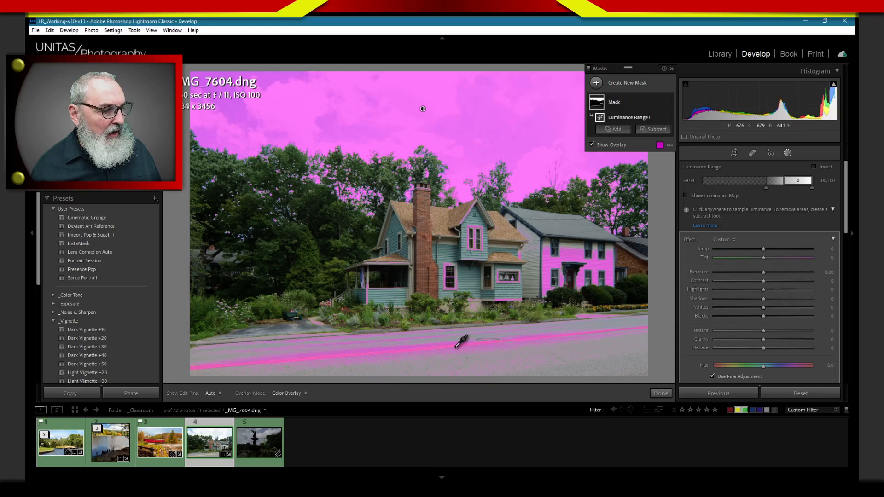
{"action": "left_click", "coordinate": [508, 351]}
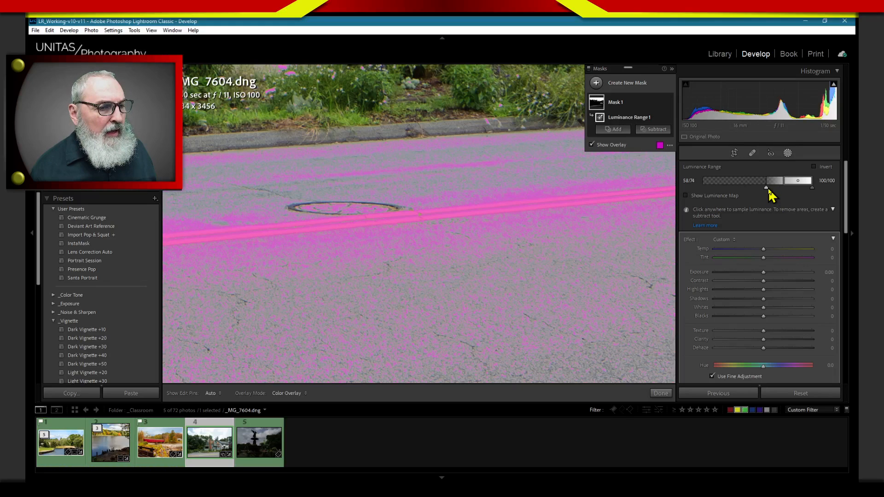
Raise the lower falloff limit of the luminance range to 67 and compare the road with the mask overlay hidden and shown.
{"action": "left_click_drag", "start_coordinate": [768, 189], "coordinate": [777, 189]}
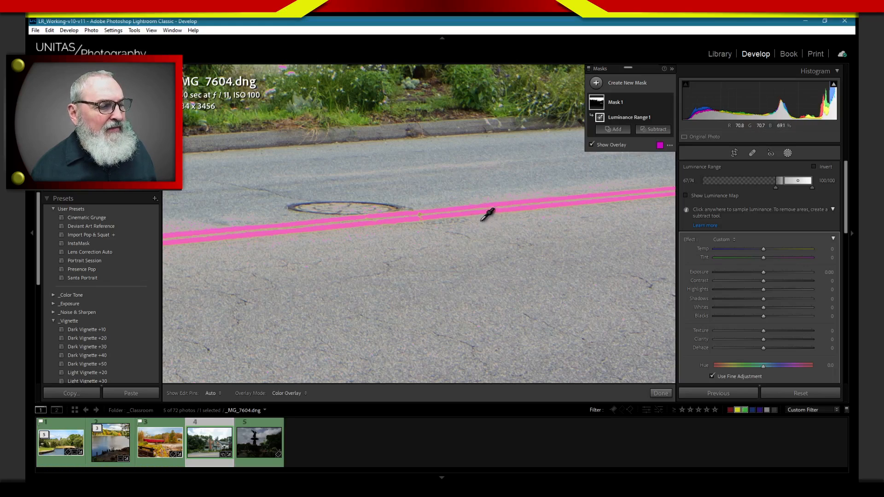
{"action": "left_click", "coordinate": [591, 145]}
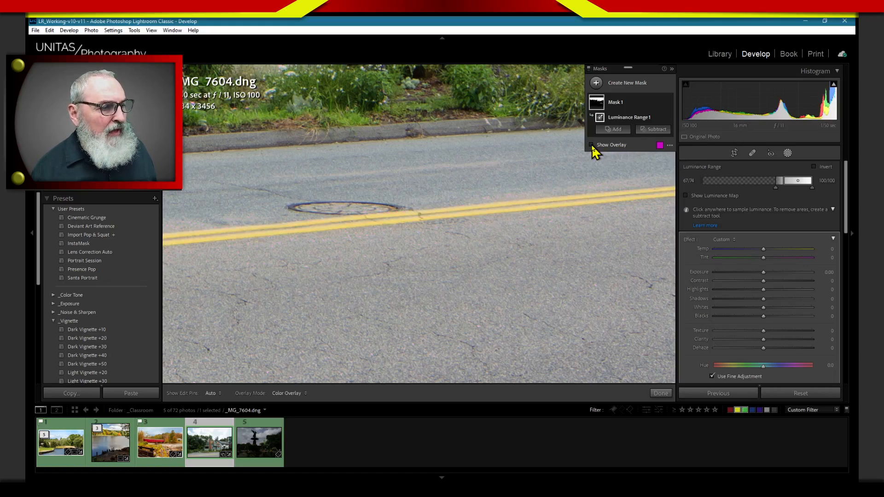
{"action": "left_click", "coordinate": [592, 145]}
{"action": "left_click", "coordinate": [592, 145]}
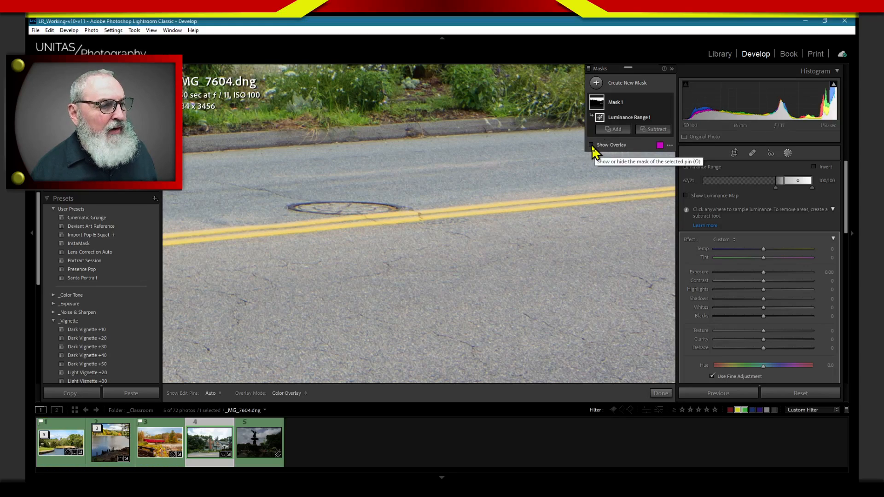
{"action": "left_click", "coordinate": [591, 146]}
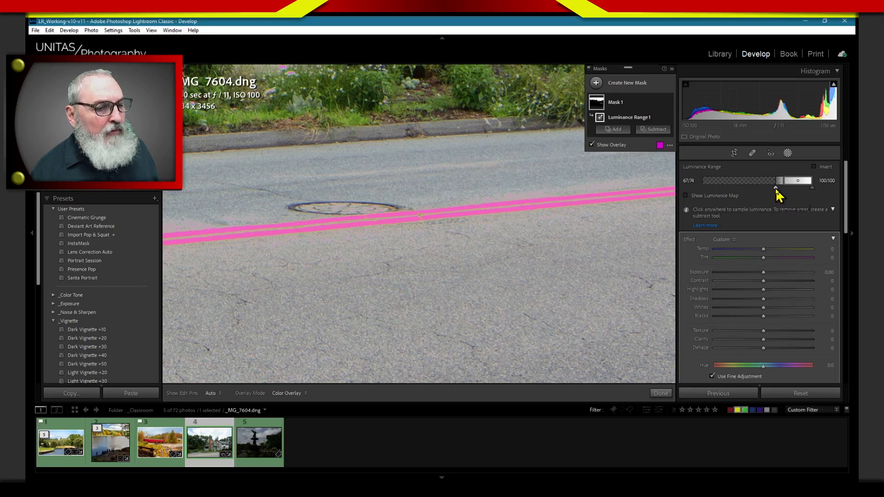
Try a luminance range of 70 to 96 without falloff, and reset the range to the full 0 to 100.
{"action": "left_click_drag", "start_coordinate": [777, 188], "coordinate": [786, 184]}
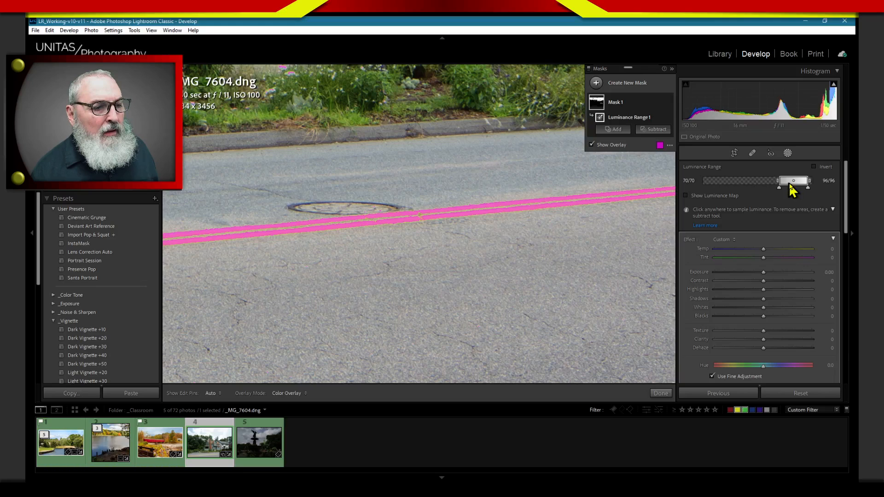
{"action": "left_click_drag", "start_coordinate": [789, 185], "coordinate": [767, 203]}
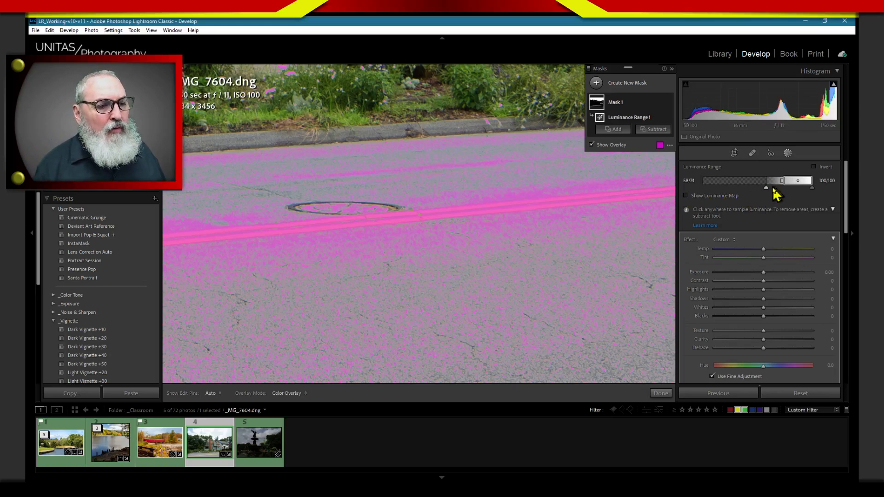
{"action": "double_click", "coordinate": [762, 189]}
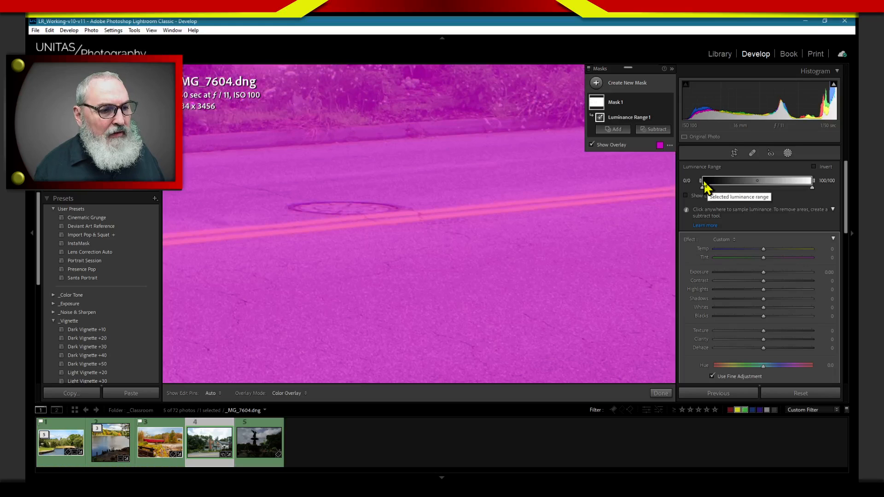
Narrow the luminance range over the whole house photo by setting its lower limits to 57 for falloff and 82 for full selection.
{"action": "left_click_drag", "start_coordinate": [704, 184], "coordinate": [762, 188]}
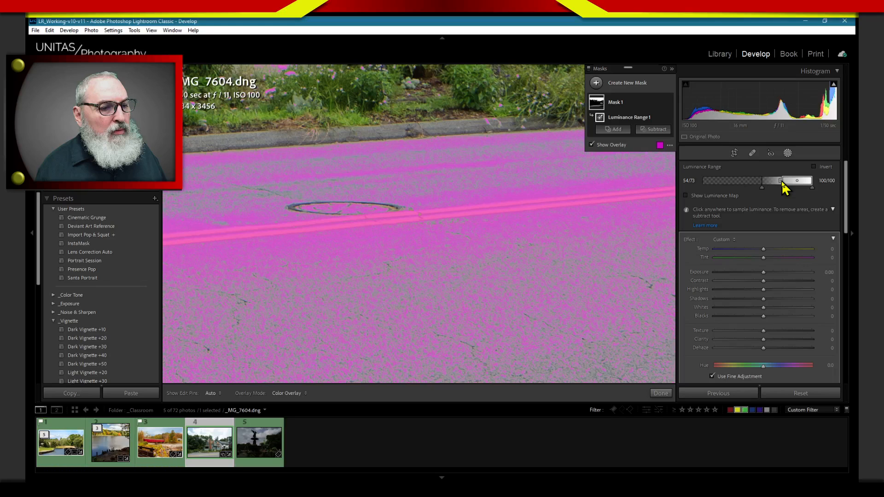
{"action": "left_click_drag", "start_coordinate": [781, 181], "coordinate": [785, 181]}
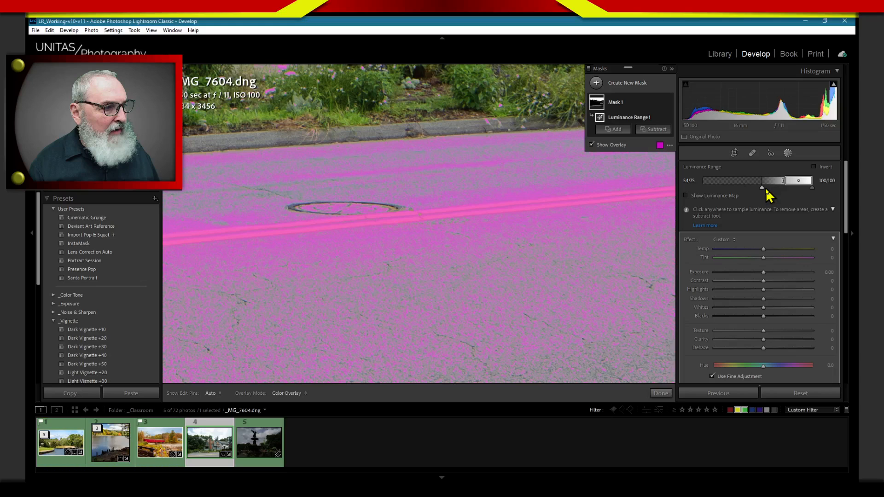
{"action": "key", "text": "z"}
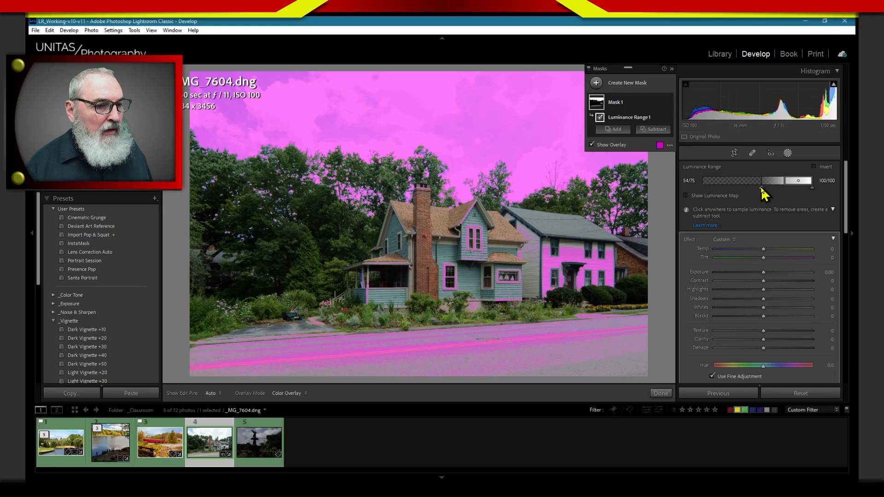
{"action": "left_click_drag", "start_coordinate": [761, 189], "coordinate": [754, 188]}
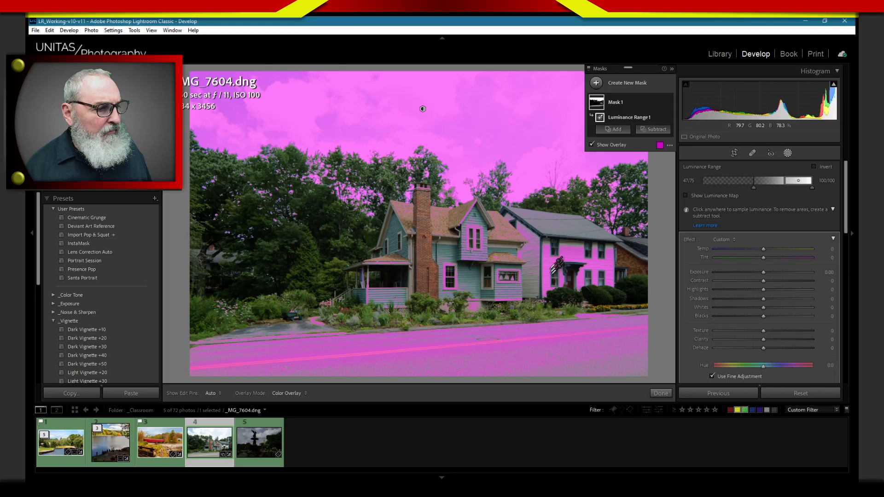
{"action": "left_click_drag", "start_coordinate": [762, 192], "coordinate": [770, 192]}
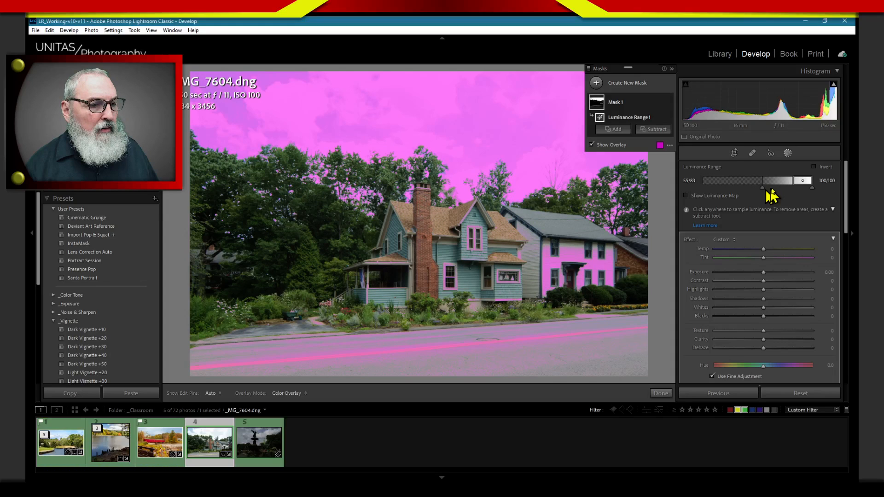
{"action": "left_click_drag", "start_coordinate": [792, 181], "coordinate": [786, 183]}
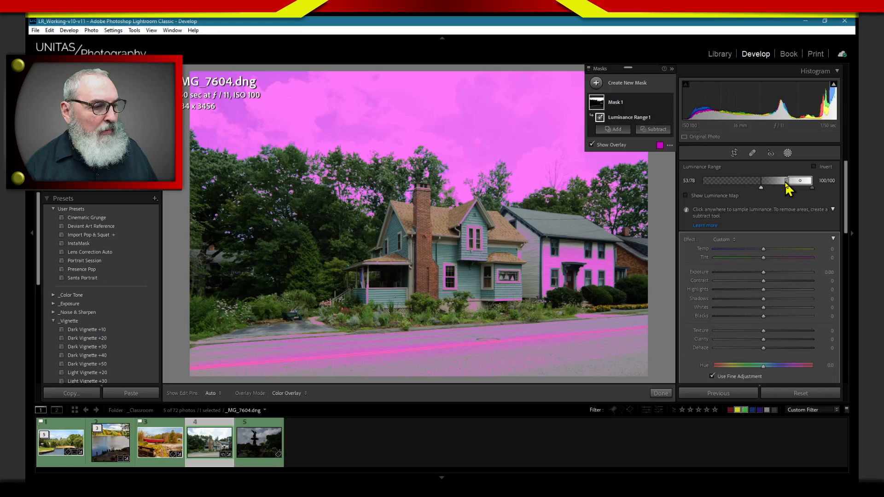
{"action": "left_click_drag", "start_coordinate": [788, 188], "coordinate": [793, 188]}
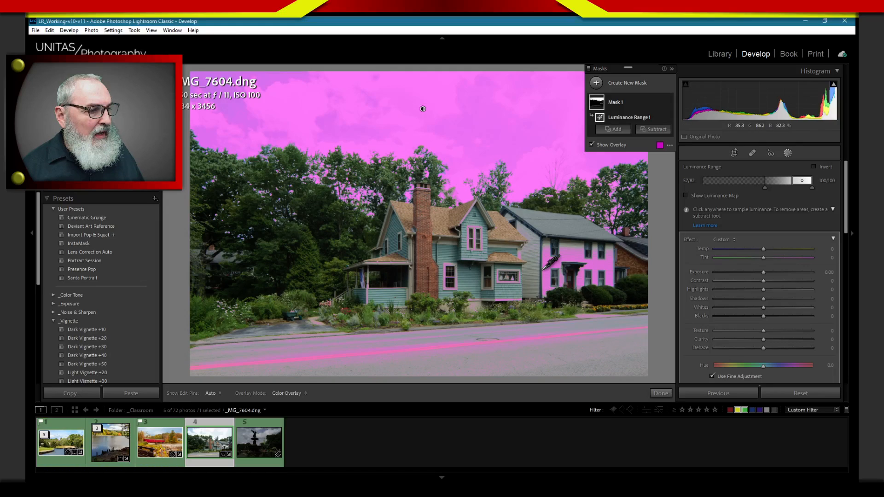
Subtract the white house's facade from the luminance mask with a brush and close the masking tools.
{"action": "left_click", "coordinate": [653, 130]}
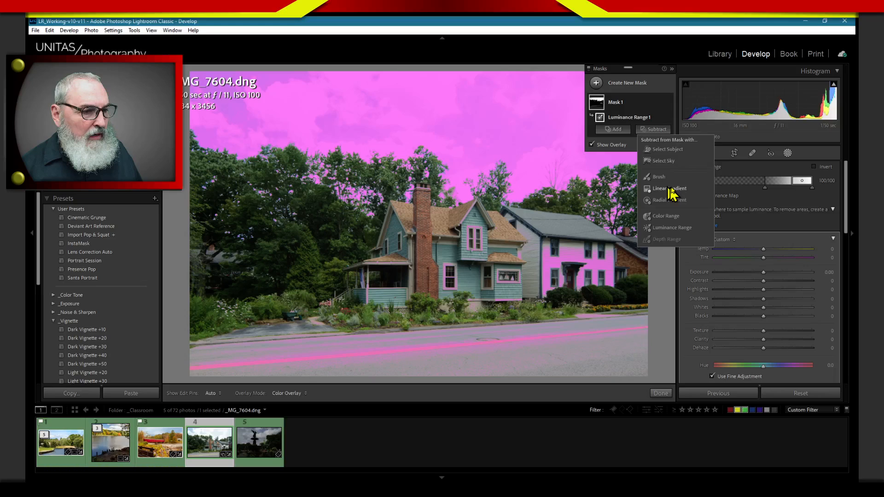
{"action": "left_click", "coordinate": [659, 177]}
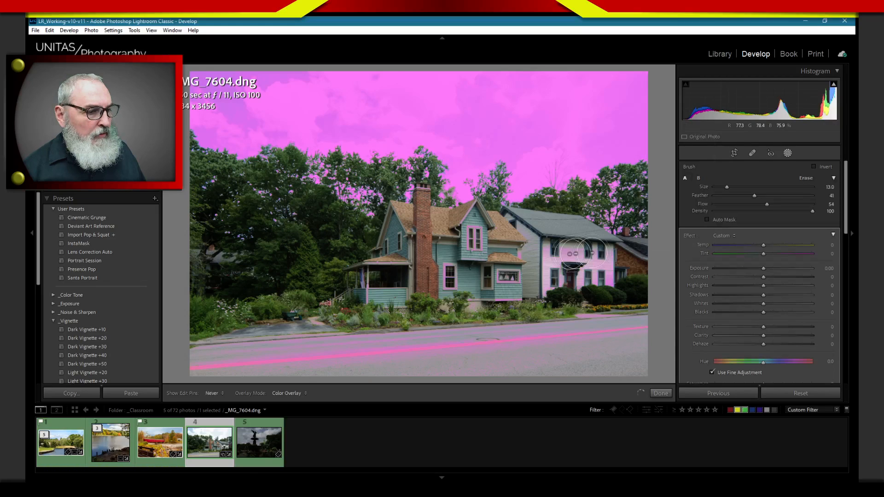
{"action": "left_click_drag", "start_coordinate": [575, 254], "coordinate": [571, 276]}
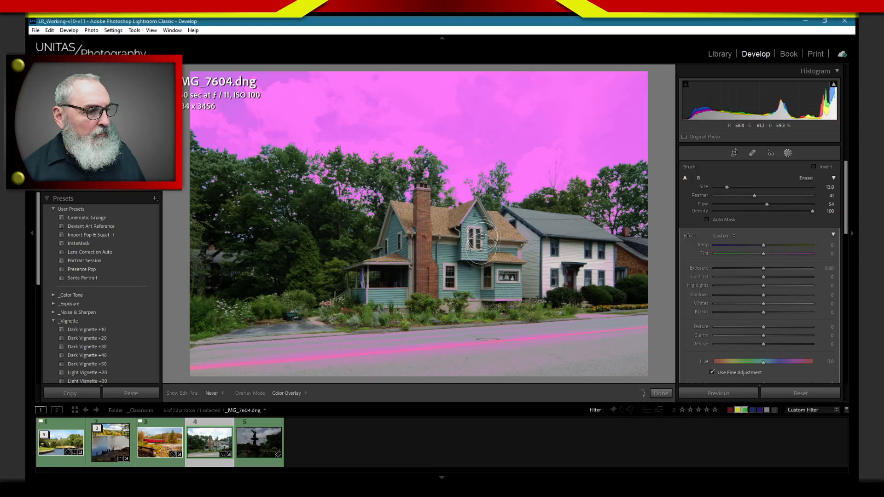
{"action": "left_click", "coordinate": [787, 154]}
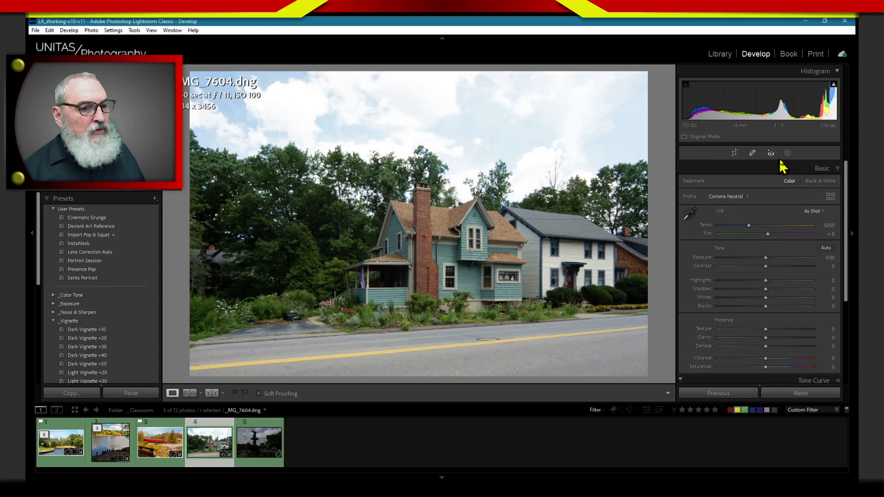
Reopen the masking tools on the house photo and finish the mask editing.
{"action": "left_click", "coordinate": [787, 153]}
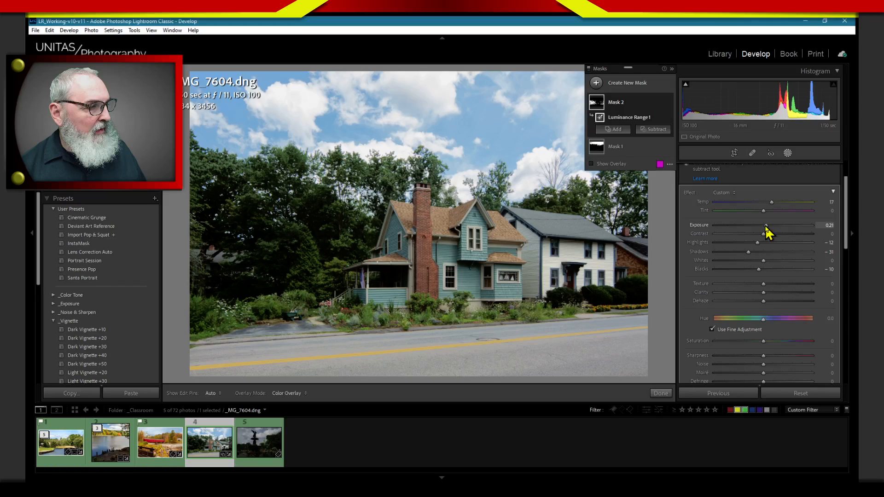
{"action": "left_click", "coordinate": [660, 393]}
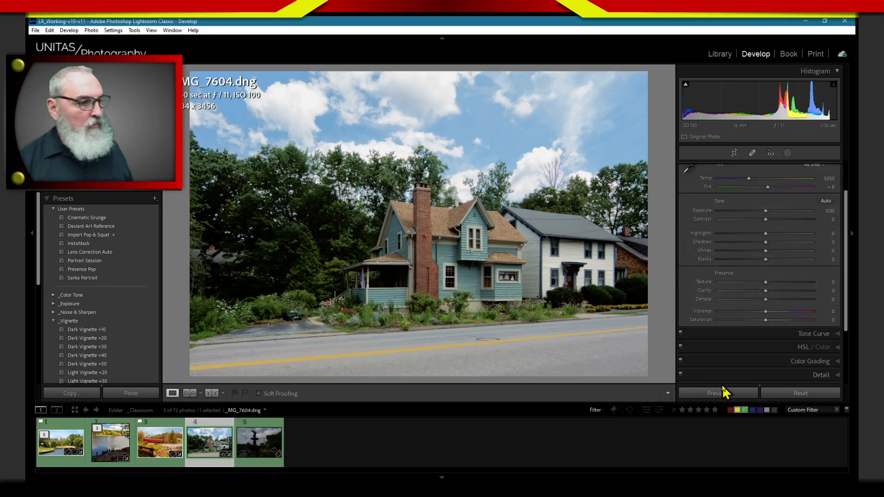
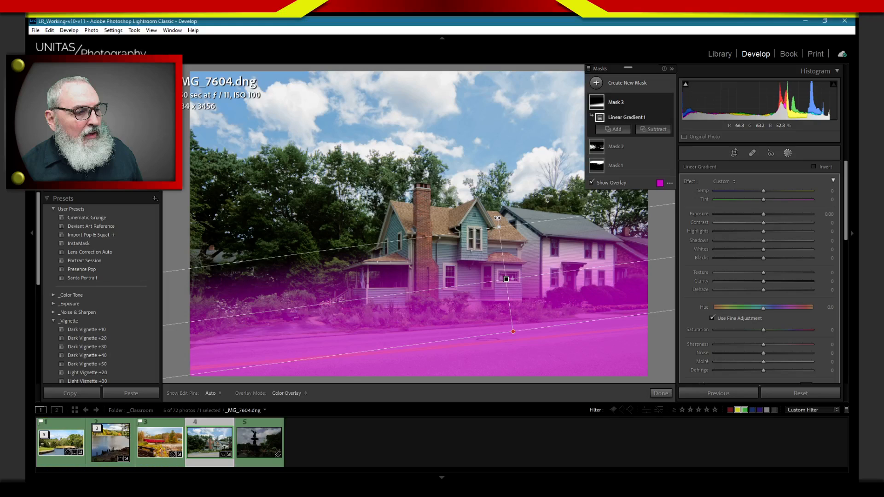
Collapse and reopen the components of the linear gradient mask, Mask 3.
{"action": "left_click", "coordinate": [636, 102]}
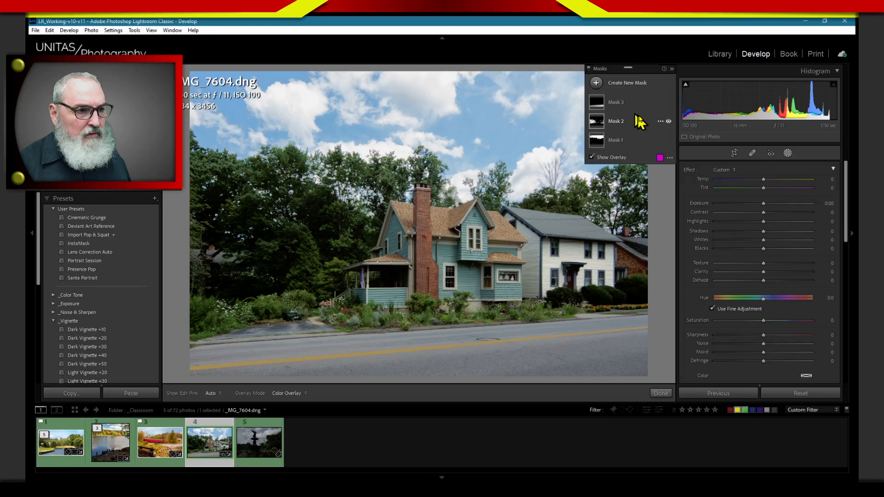
{"action": "left_click", "coordinate": [635, 108]}
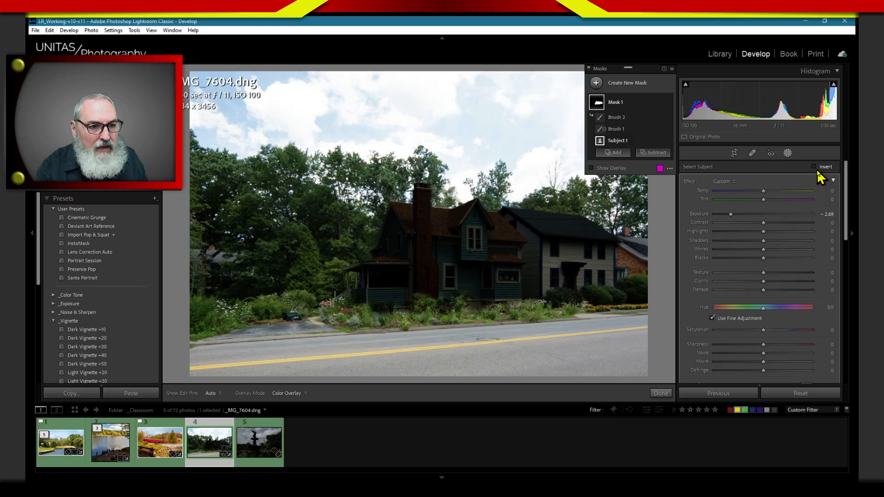
Invert the Subject 1 component of Mask 1 so the darkening applies to the surroundings of the houses.
{"action": "left_click", "coordinate": [814, 166]}
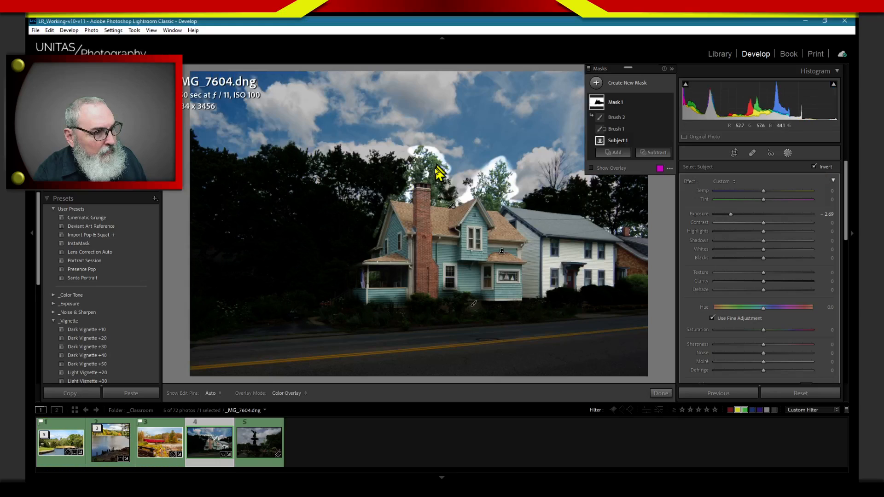